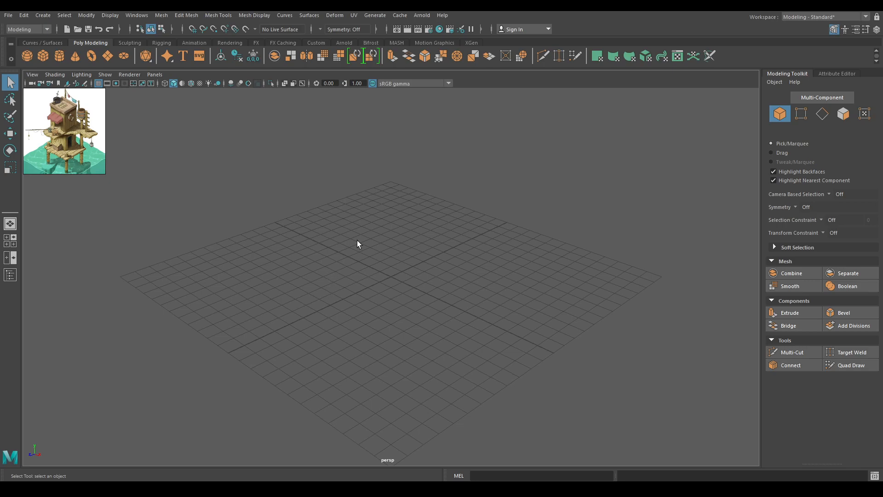
Create a polygon cube at the grid origin and show its creation parameters
shift+right_drag(358, 241, 355, 267)
alt+drag(328, 295, 347, 272)
key(w)
key(t)
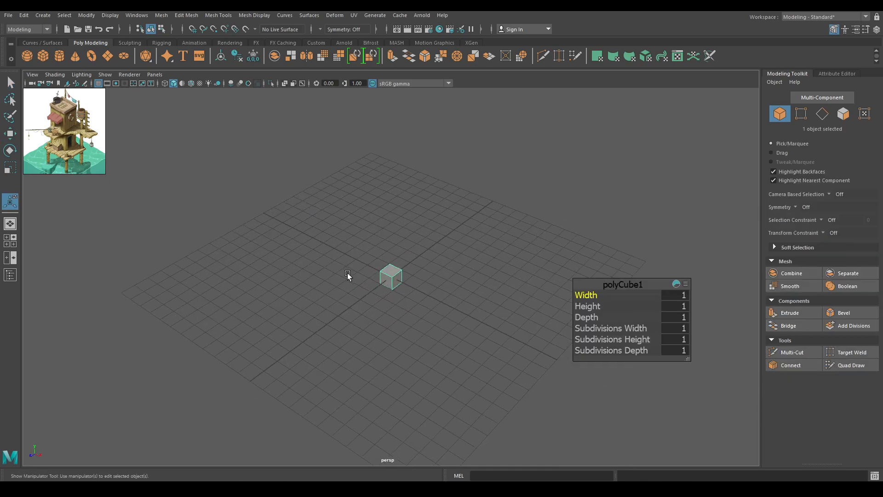
Set the cube's width to 1, height to 0.25 and depth to 6
click(677, 284)
drag(587, 296, 622, 295)
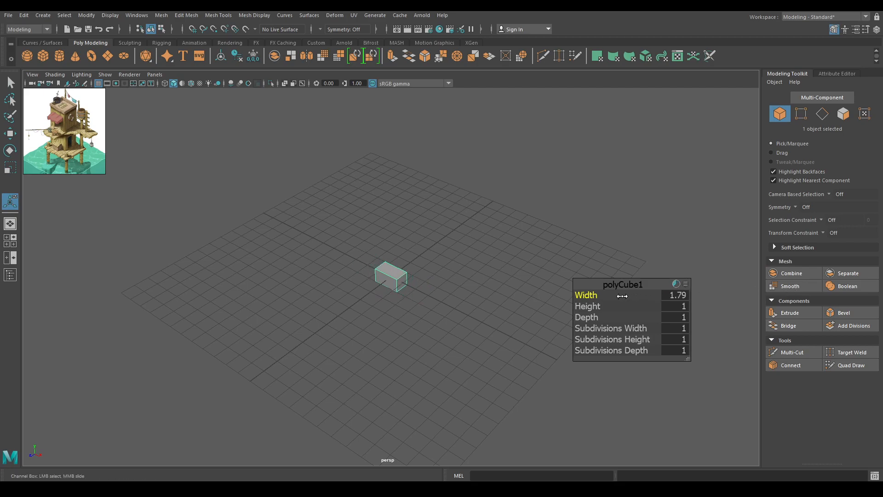
click(678, 297)
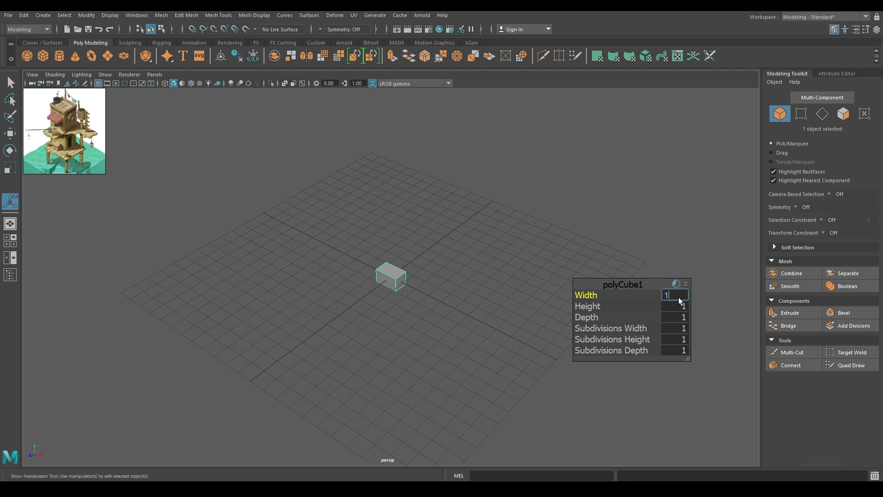
text(1)
key(Tab)
text(0.25)
key(Return)
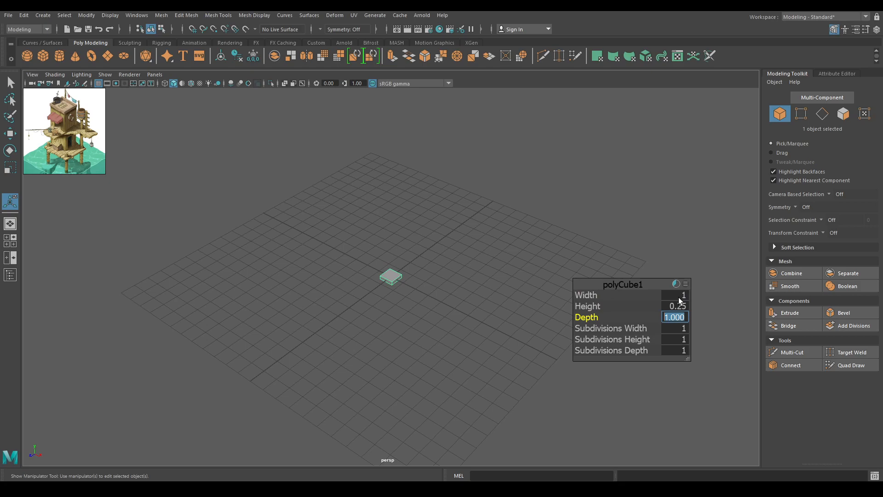
text(6)
Lengthen the plank by setting its depth to 8, and switch to the Move tool
alt+right_drag(448, 286, 457, 423)
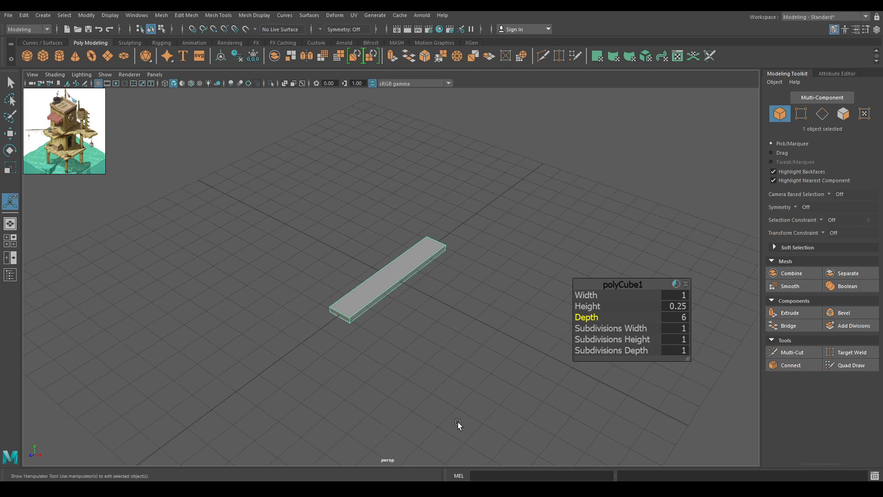
alt+drag(457, 423, 478, 396)
key(Tab)
text(8)
key(Return)
key(w)
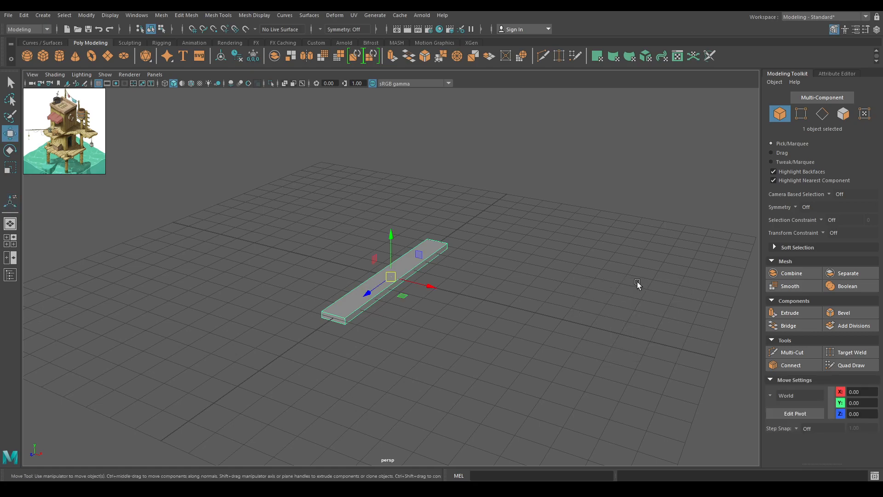
Bevel all edges of the plank with a fraction of 0.3 and 2 segments
alt+drag(384, 194, 492, 252)
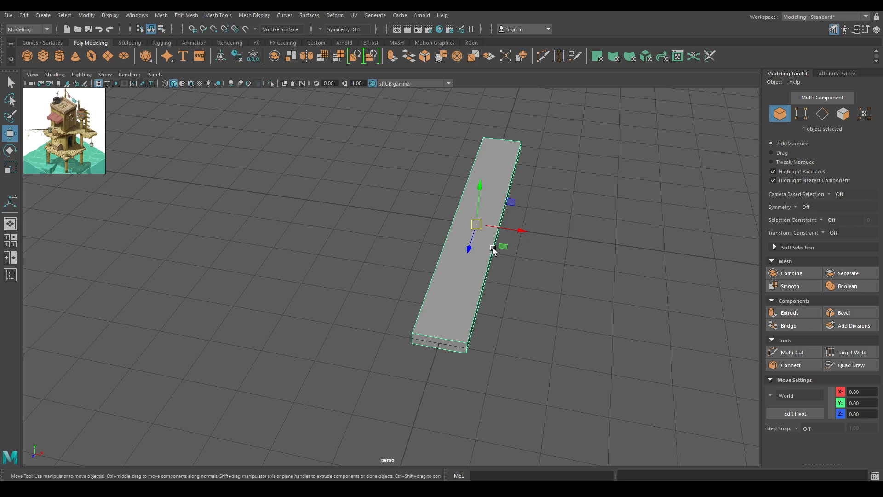
right_drag(493, 246, 487, 191)
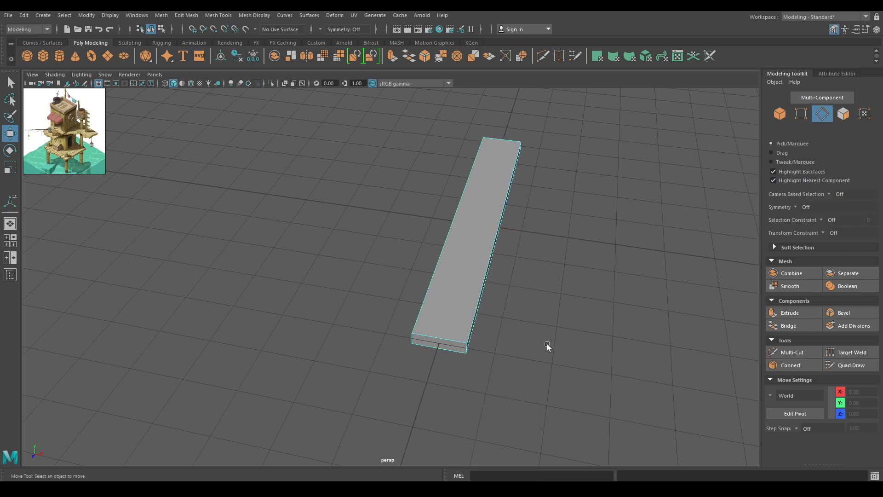
scroll(529, 293, down, 2)
drag(543, 404, 320, 90)
alt+drag(483, 258, 481, 179)
shift+right_drag(481, 179, 525, 180)
alt+drag(527, 188, 594, 295)
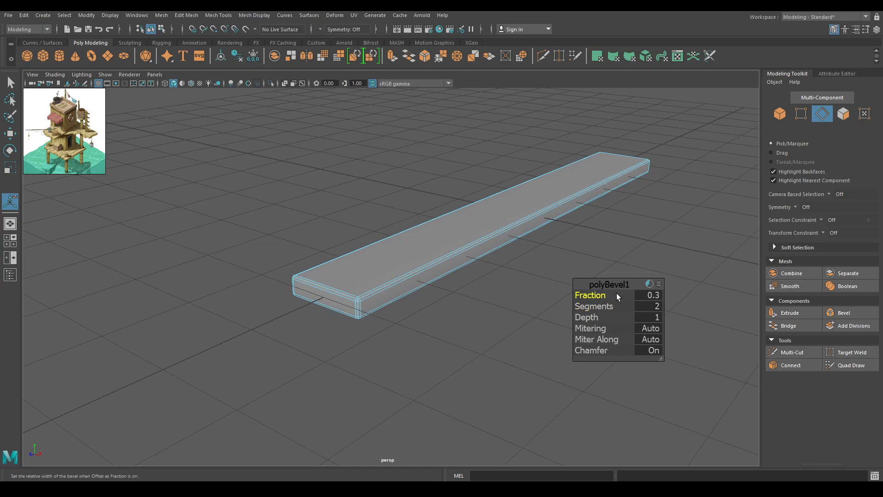
key(w)
Insert 4 evenly spaced edge loops running lengthwise along the plank with the Connect tool
alt+drag(381, 277, 446, 287)
right_drag(450, 232, 484, 241)
alt+drag(484, 241, 416, 232)
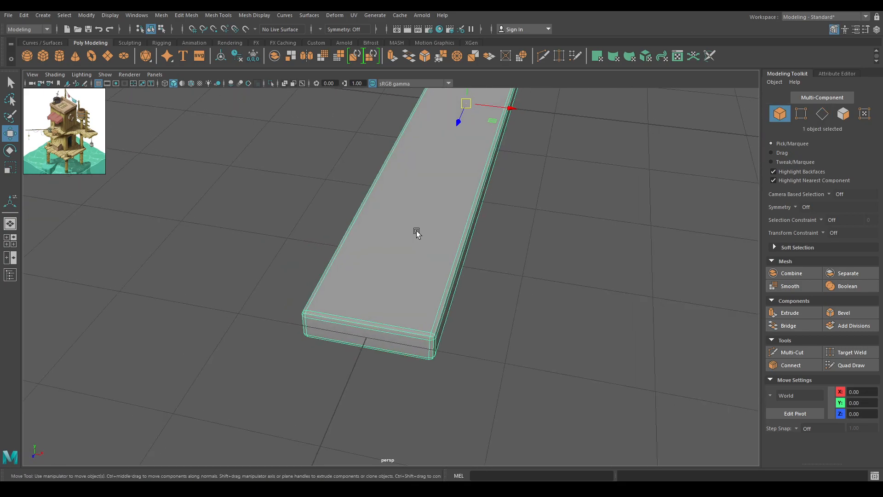
shift+right_click(414, 217)
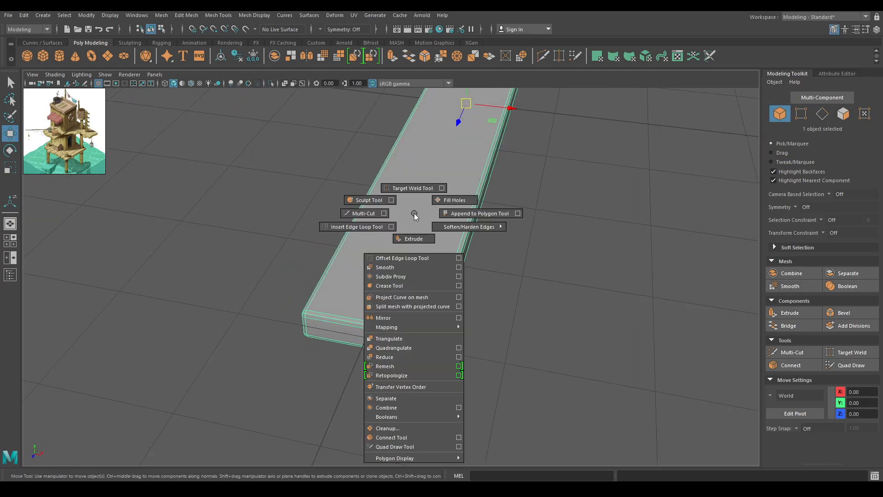
click(397, 438)
click(374, 324)
alt+drag(333, 363, 371, 368)
alt+right_drag(371, 368, 404, 345)
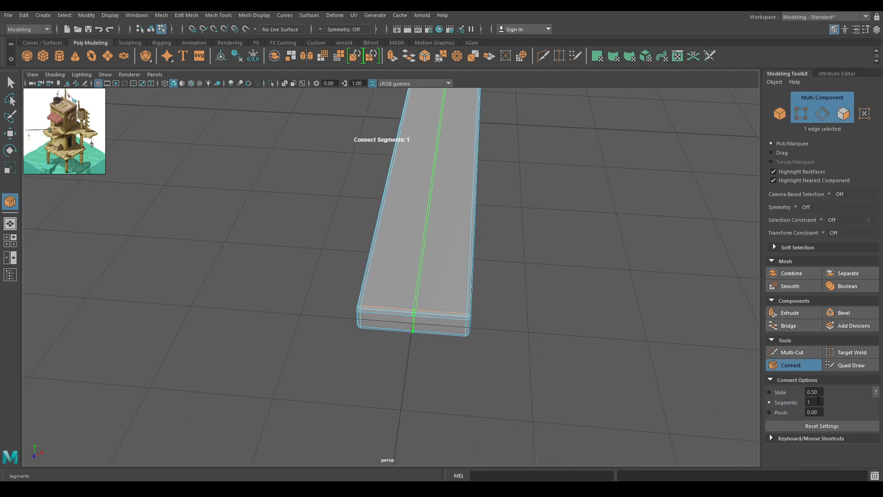
text(3)
key(Return)
text(4)
key(Return)
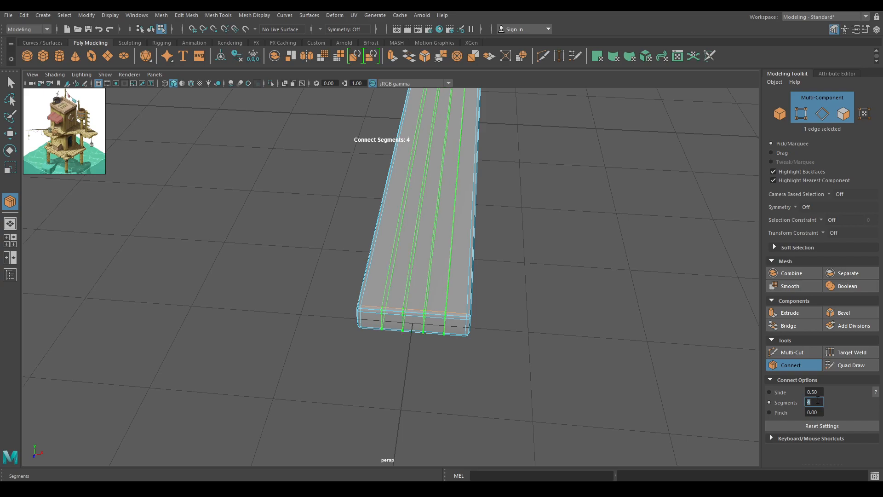
click(11, 133)
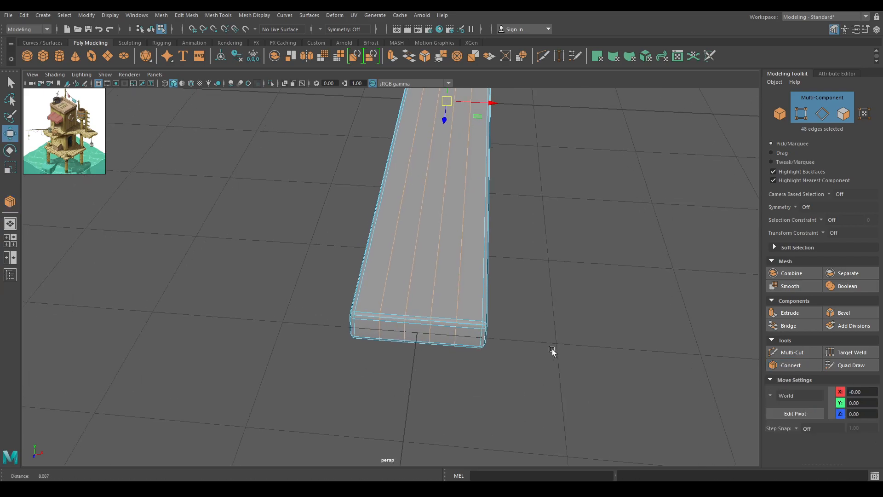
Change to the top view and switch the plank to vertex selection at its near end
scroll(494, 290, up, 1)
key(space)
drag(503, 262, 447, 261)
alt+right_drag(447, 261, 447, 394)
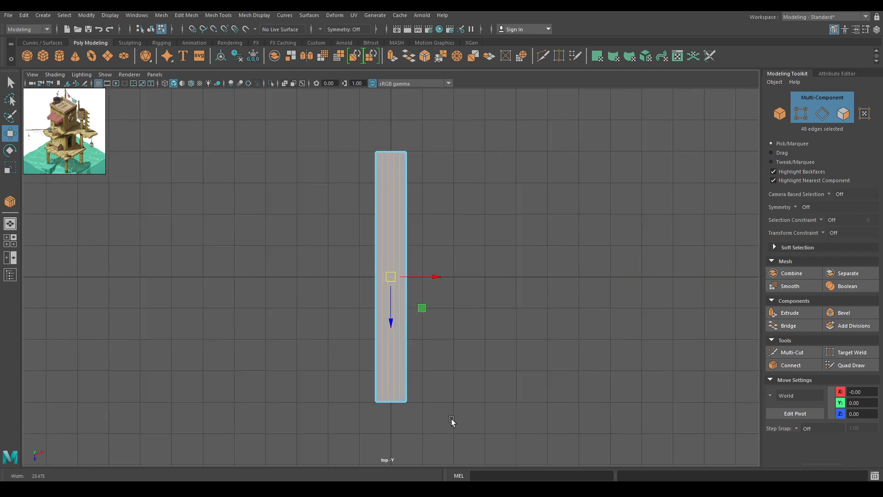
alt+middle_drag(448, 394, 472, 265)
alt+right_drag(472, 265, 557, 396)
right_drag(513, 153, 470, 148)
alt+right_drag(427, 325, 534, 114)
alt+middle_drag(533, 114, 433, 195)
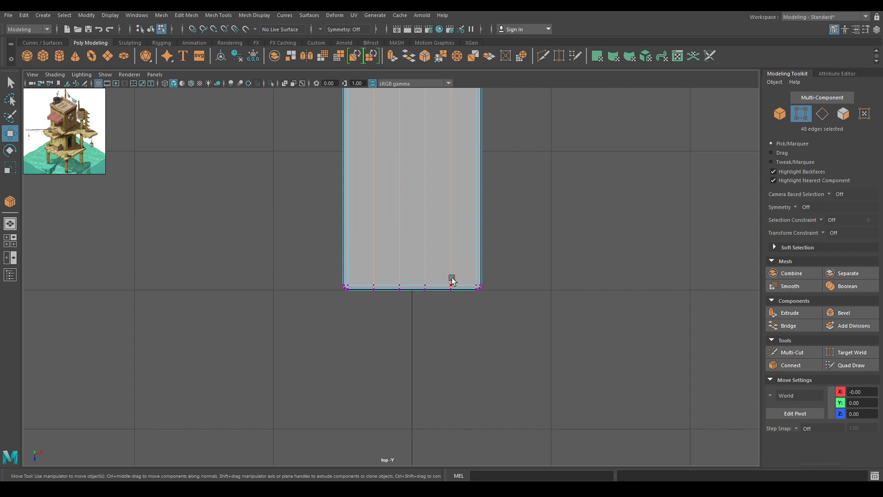
Offset the vertex groups across the plank's near end unevenly along its length to form a jagged cut
drag(513, 322, 436, 249)
drag(473, 338, 479, 253)
mouse_move(493, 317)
mouse_down()
mouse_move(465, 243)
mouse_move(478, 315)
mouse_up()
drag(400, 301, 398, 289)
drag(400, 325, 380, 314)
drag(356, 301, 333, 254)
drag(345, 326, 360, 269)
mouse_move(378, 332)
mouse_down()
mouse_move(378, 309)
mouse_move(372, 327)
mouse_up()
key(ctrl+z)
drag(440, 319, 413, 281)
drag(426, 329, 426, 326)
Shift vertex groups across the plank's far end along Z to give it an uneven, jagged edge
alt+right_drag(453, 317, 451, 167)
alt+middle_drag(451, 168, 427, 344)
alt+right_drag(428, 345, 456, 382)
alt+middle_drag(378, 241, 394, 262)
alt+right_drag(361, 150, 376, 267)
drag(337, 161, 357, 240)
drag(409, 173, 421, 235)
drag(379, 174, 393, 202)
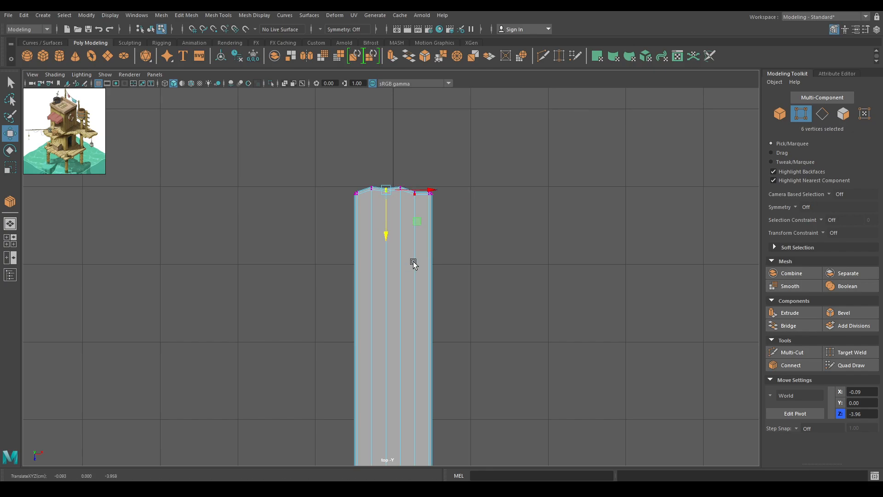
Return the plank to object selection and inspect its jagged ends in the perspective view
scroll(413, 270, down, 4)
alt+middle_drag(433, 323, 421, 226)
right_drag(430, 234, 454, 211)
click(456, 210)
key(space)
drag(456, 212, 457, 190)
alt+drag(458, 260, 451, 231)
alt+middle_drag(451, 230, 452, 285)
scroll(438, 233, down, 3)
alt+drag(438, 231, 439, 275)
Duplicate the plank in the top view and place the copy directly beside it, one unit in negative X
key(space)
scroll(408, 274, down, 2)
alt+middle_drag(409, 281, 480, 295)
scroll(469, 313, up, 2)
click(465, 319)
scroll(487, 326, up, 1)
scroll(489, 329, up, 2)
alt+middle_drag(507, 341, 516, 318)
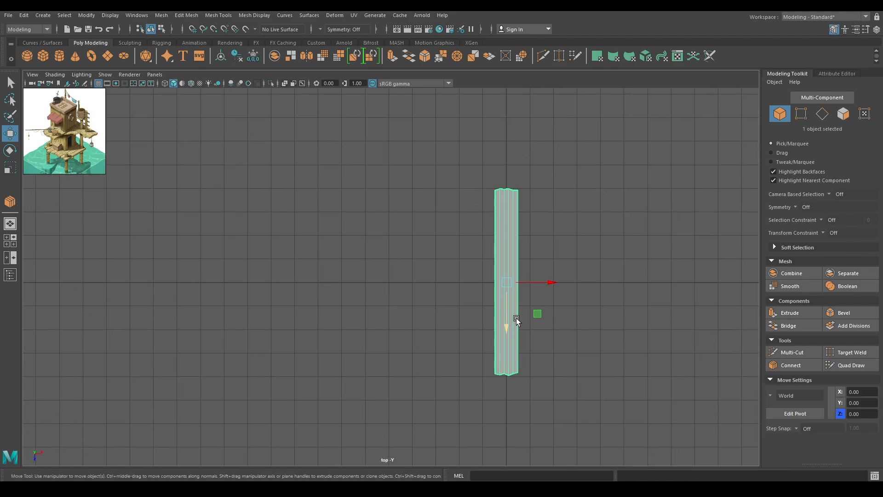
scroll(516, 320, up, 1)
scroll(529, 249, up, 3)
alt+middle_drag(616, 322, 560, 290)
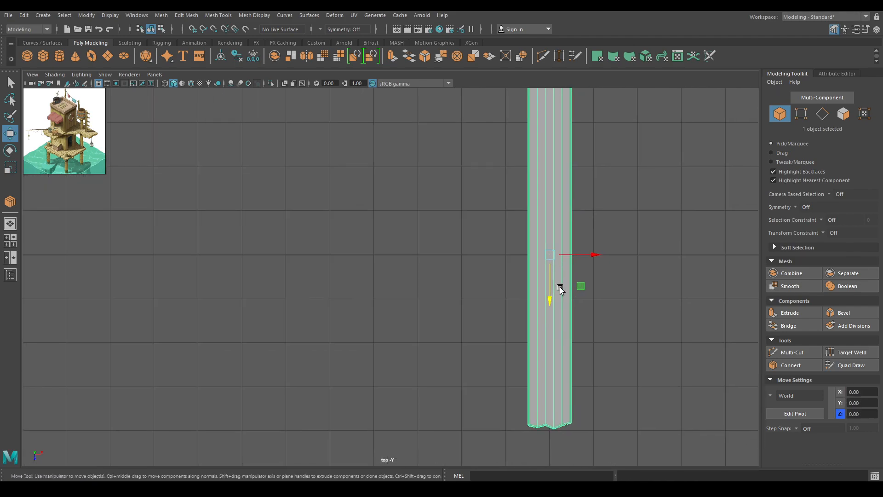
scroll(560, 290, up, 3)
drag(694, 241, 622, 255)
Repeat the offset duplication along negative X until the row holds eight planks
key(shift+d)
key(shift+d)
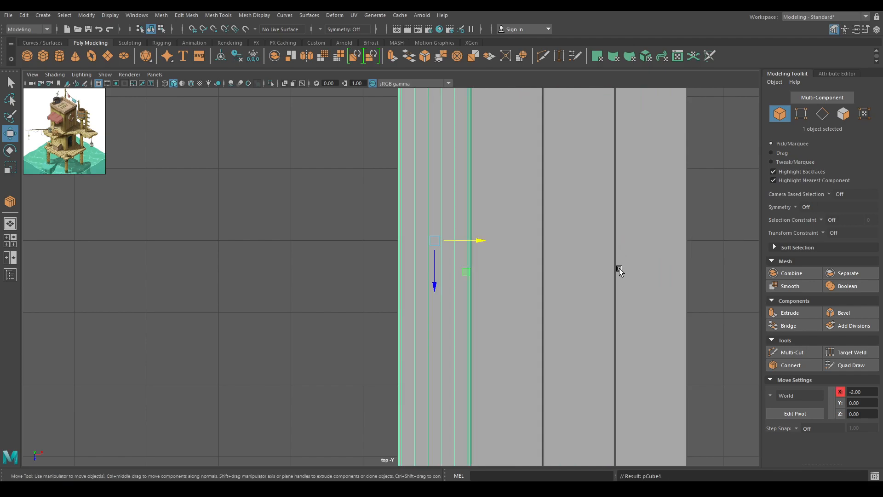
key(shift+d)
key(shift+d)
key(shift+d)
key(shift+d)
key(shift+d)
scroll(578, 291, down, 5)
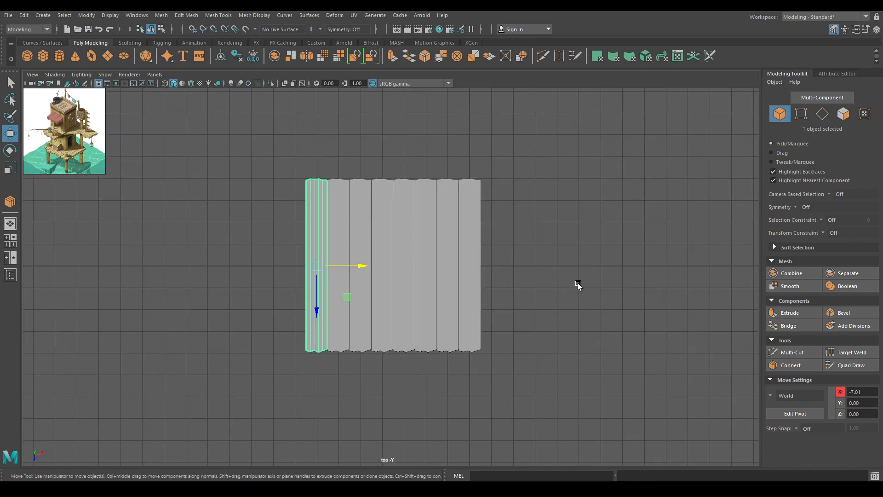
Duplicate the outermost plank and place the copy beside it at X -8.00 in the top view
click(577, 290)
key(space)
drag(562, 243, 562, 213)
alt+drag(533, 290, 274, 294)
click(296, 288)
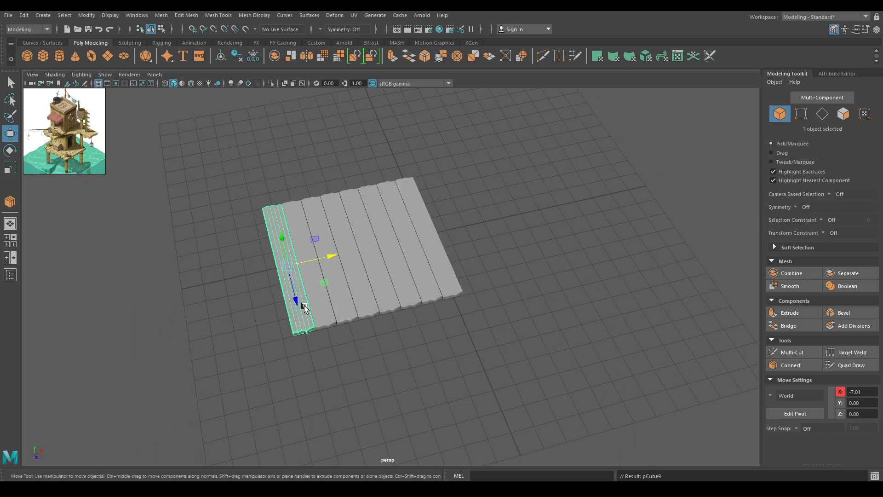
key(space)
drag(326, 263, 270, 266)
alt+middle_drag(336, 345, 519, 425)
scroll(496, 274, up, 4)
drag(442, 290, 399, 293)
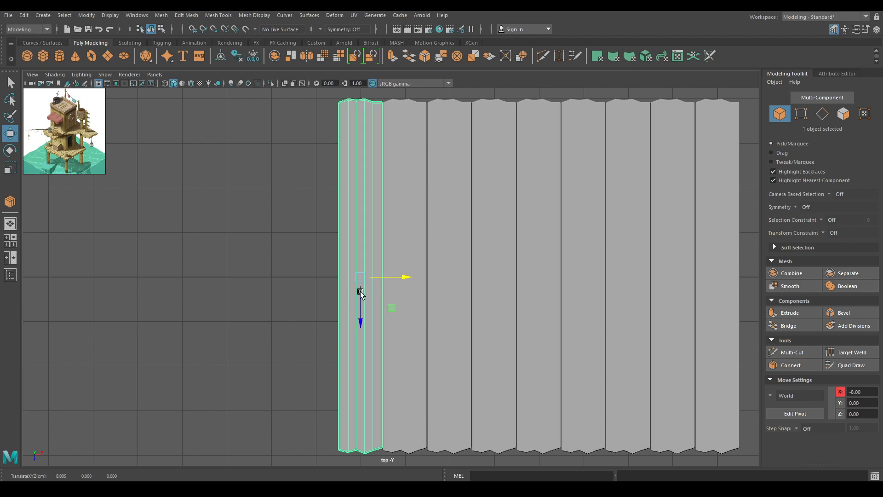
Select six neighbouring planks of the row together and nudge them slightly in negative X to narrow the gap
click(317, 248)
alt+right_drag(368, 236, 432, 283)
alt+middle_drag(431, 284, 233, 294)
alt+right_drag(233, 294, 270, 349)
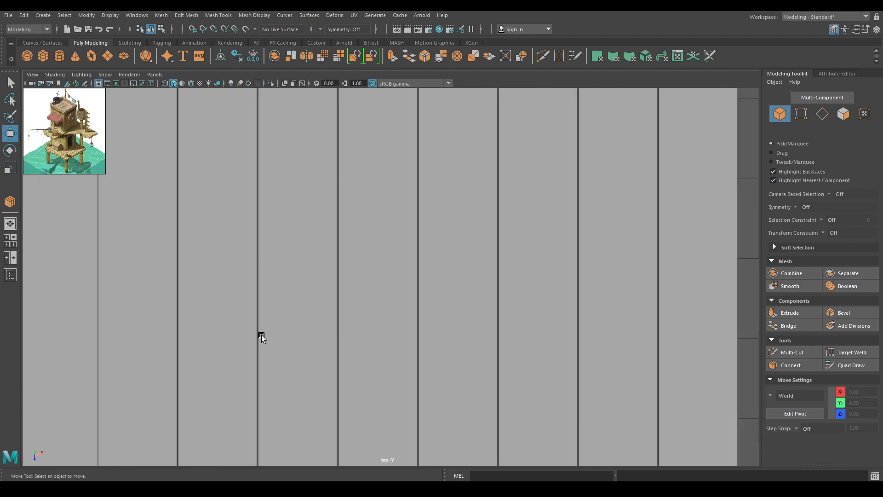
scroll(258, 328, down, 4)
drag(681, 262, 309, 315)
scroll(441, 443, up, 3)
drag(585, 253, 594, 256)
Extend the selection to seven planks and nudge them slightly in negative X to tighten the next gap
shift+click(272, 276)
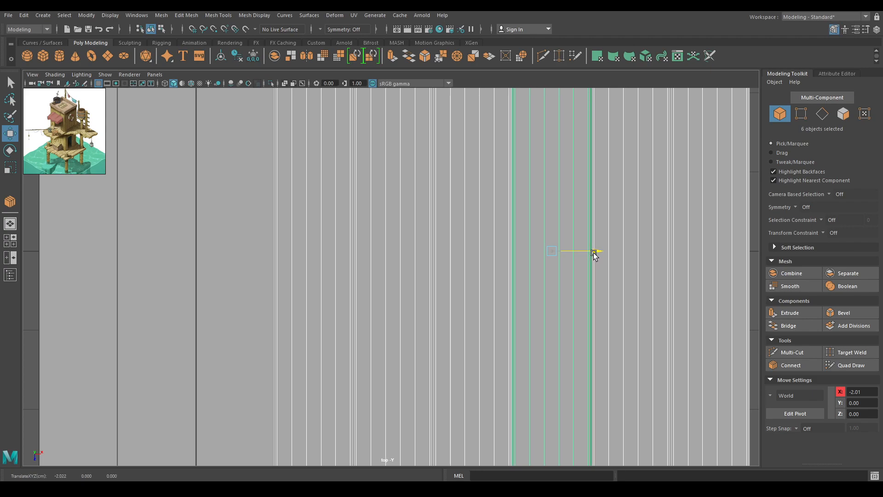
shift+click(342, 282)
shift+click(250, 291)
shift+click(377, 261)
drag(356, 250, 355, 251)
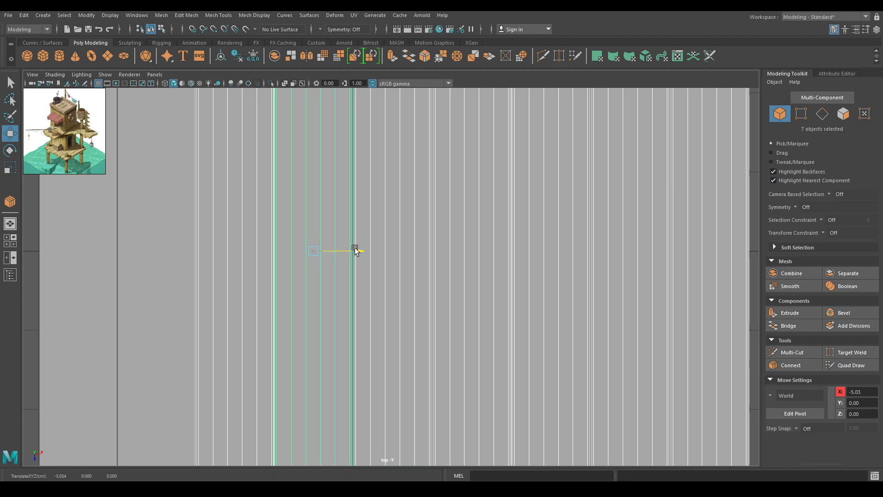
Reduce the selection to five planks, nudge them slightly in negative X, and deselect the outermost one
shift+click(258, 263)
ctrl+click(305, 336)
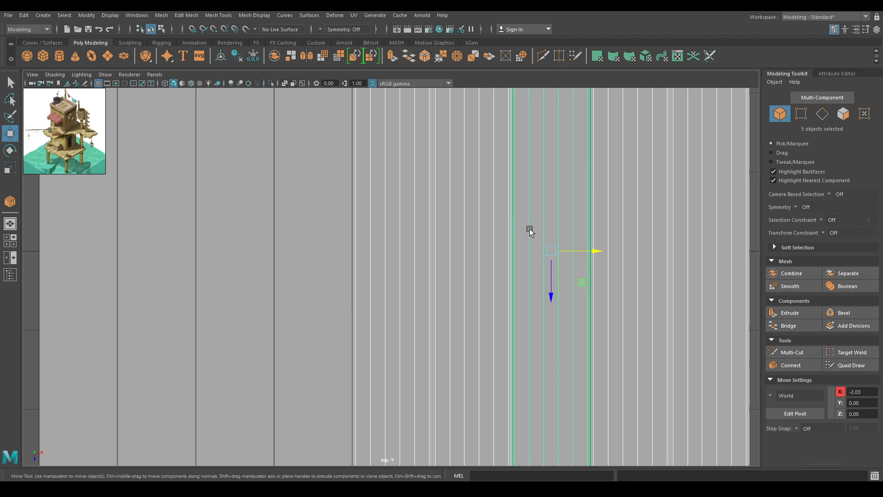
ctrl+click(380, 275)
shift+click(408, 283)
drag(447, 249, 441, 250)
ctrl+click(385, 314)
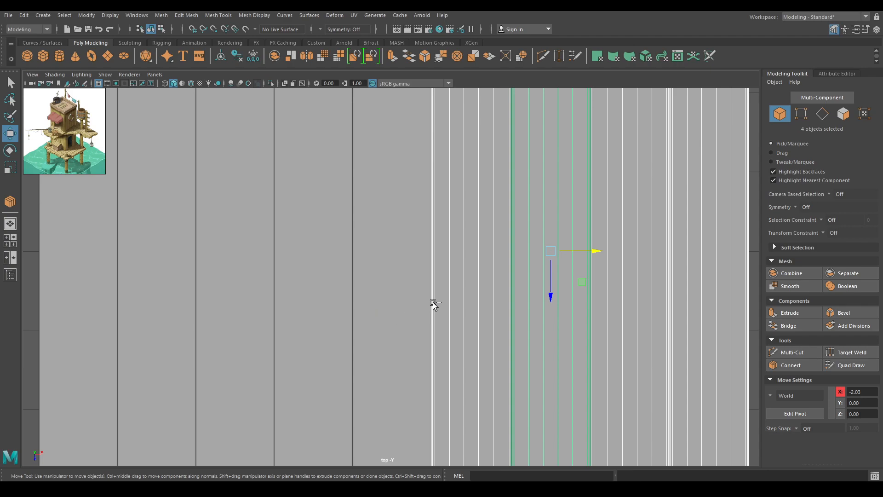
Close the remaining gaps by nudging progressively smaller groups of planks in negative X, down to the last single plank
drag(580, 250, 578, 250)
ctrl+click(487, 287)
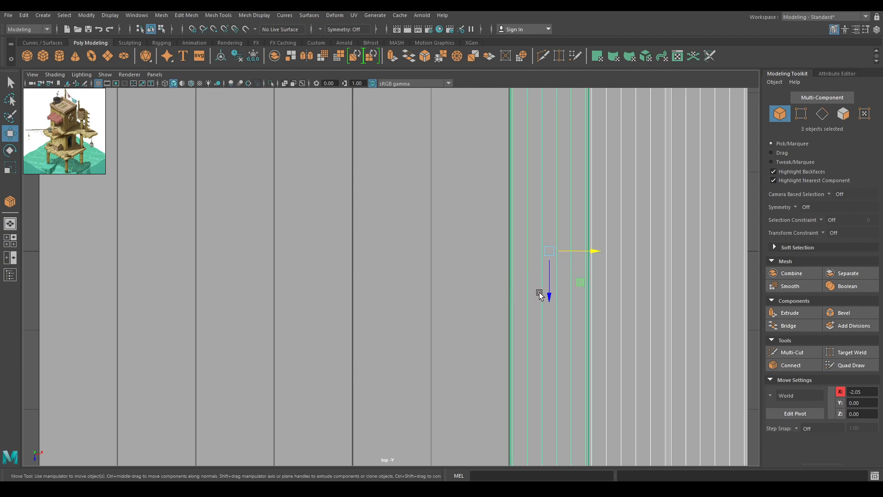
drag(591, 253, 592, 254)
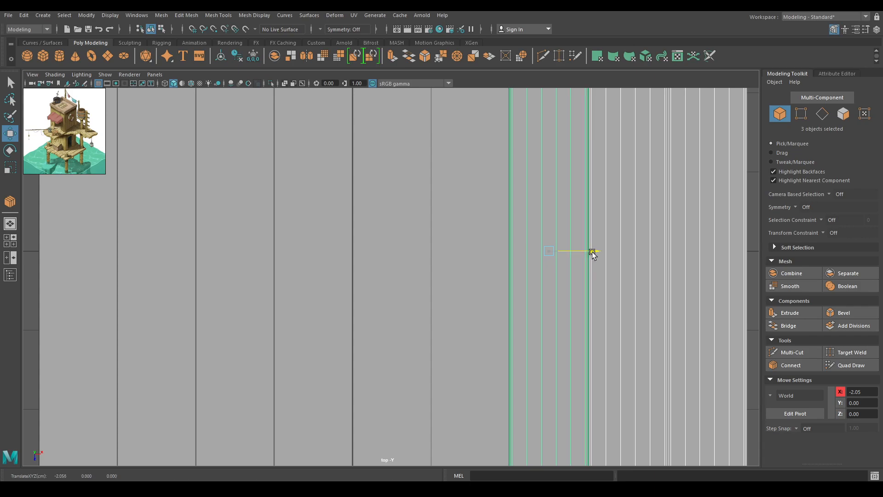
ctrl+click(545, 319)
drag(651, 252, 650, 252)
ctrl+click(621, 321)
alt+middle_drag(677, 313, 425, 316)
drag(496, 255, 495, 255)
Check the plank row in perspective, and switch the outermost plank to vertex selection in the top view
key(space)
click(538, 250)
alt+drag(534, 281, 476, 334)
click(490, 371)
mouse_move(489, 371)
alt+mouse_down()
mouse_move(389, 340)
mouse_move(449, 355)
mouse_move(501, 291)
mouse_move(474, 369)
alt+mouse_up()
key(space)
drag(454, 274, 385, 283)
alt+right_drag(394, 299, 276, 317)
alt+middle_drag(276, 317, 447, 400)
alt+right_drag(447, 400, 510, 405)
click(398, 257)
alt+middle_drag(413, 276, 315, 254)
right_drag(250, 236, 208, 235)
Shift vertex groups along Z at the outermost plank's near end so its jagged outline differs from the other planks
alt+right_drag(267, 342, 300, 348)
scroll(261, 315, up, 2)
drag(267, 307, 267, 307)
alt+middle_drag(367, 362, 247, 365)
alt+right_drag(359, 334, 271, 321)
alt+middle_drag(324, 314, 399, 316)
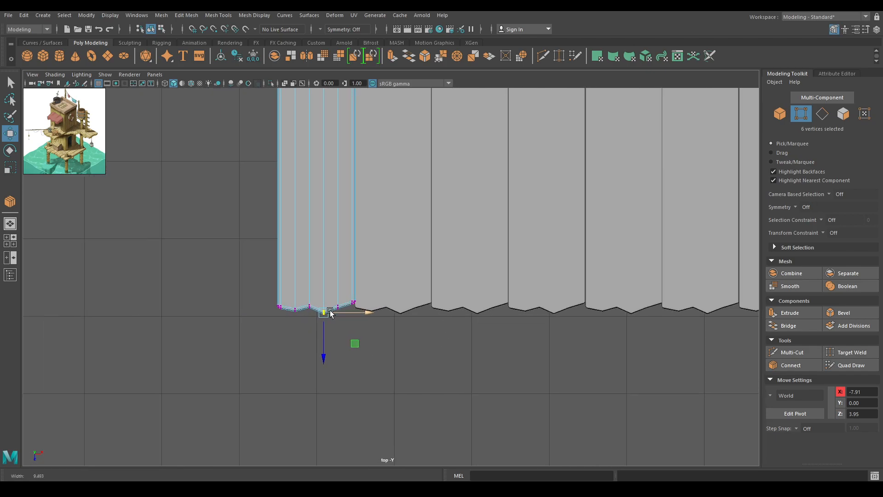
scroll(327, 300, up, 2)
drag(296, 369, 243, 310)
drag(253, 357, 253, 349)
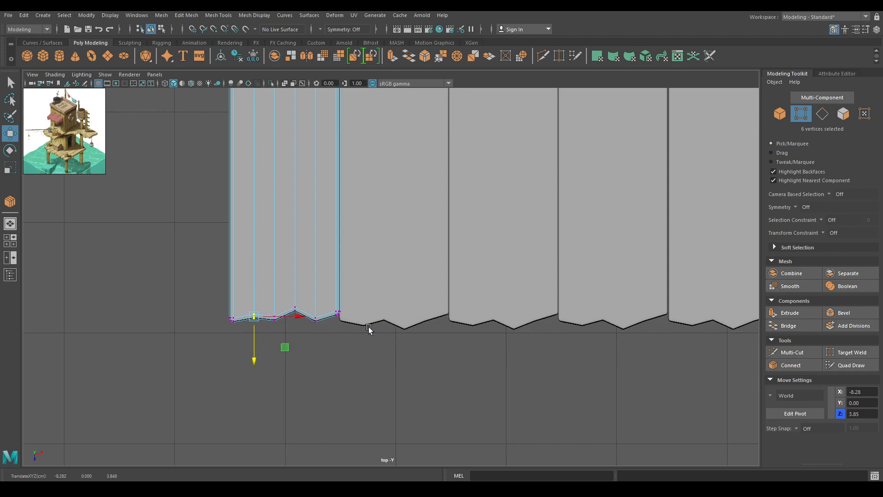
Undo the last vertex move and shift vertices along Z at the second plank's near end to give it its own jagged outline
key(ctrl+z)
right_drag(250, 283, 294, 271)
click(275, 281)
right_drag(303, 233, 258, 230)
drag(246, 321, 246, 321)
drag(265, 387, 263, 364)
Move vertex groups along Z at the third plank's near end to vary its cut, and return to object selection
mouse_move(345, 232)
right_down()
mouse_move(407, 211)
mouse_move(362, 234)
right_up()
click(411, 242)
drag(392, 376, 390, 317)
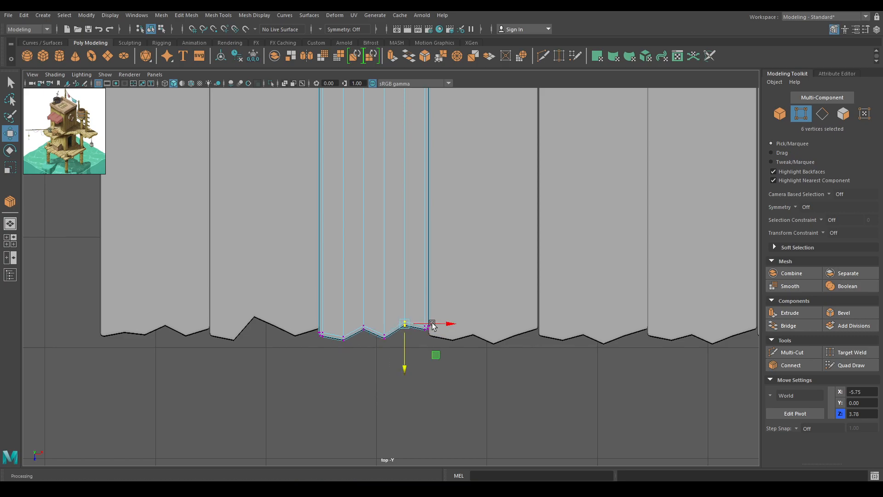
scroll(413, 276, down, 5)
alt+middle_drag(384, 246, 373, 281)
right_drag(372, 233, 392, 233)
Pull the middle vertex groups of the fifth plank's near end inward along Z to reshape its cut, and return to object selection
click(459, 361)
scroll(540, 401, down, 4)
click(460, 291)
scroll(459, 290, up, 2)
scroll(495, 368, up, 3)
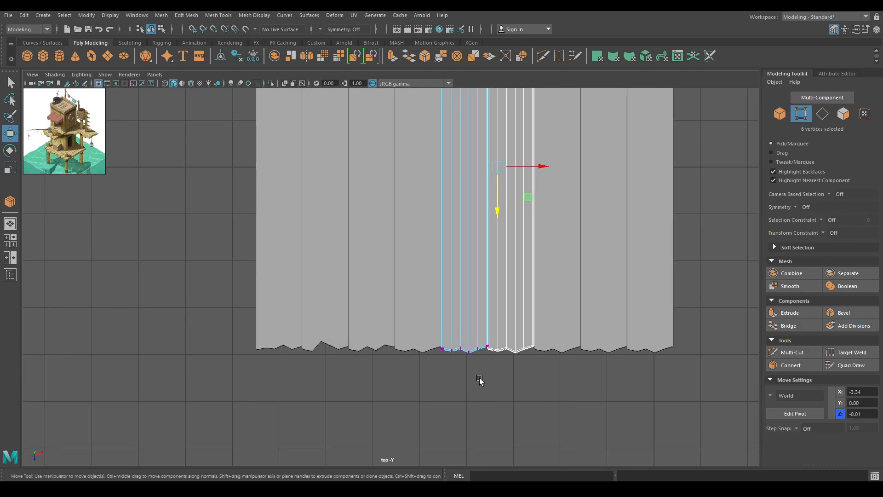
drag(454, 341, 453, 341)
scroll(476, 345, up, 3)
alt+middle_drag(475, 345, 388, 240)
scroll(391, 242, up, 3)
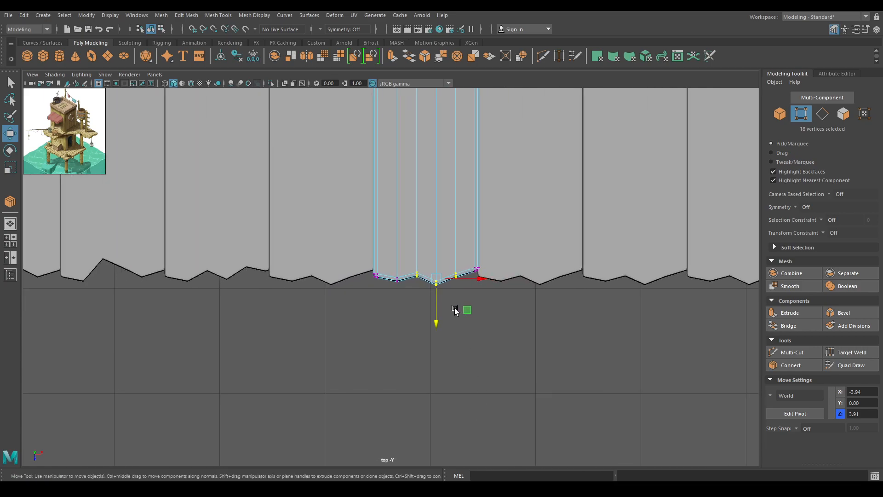
drag(434, 324, 433, 317)
drag(457, 305, 428, 271)
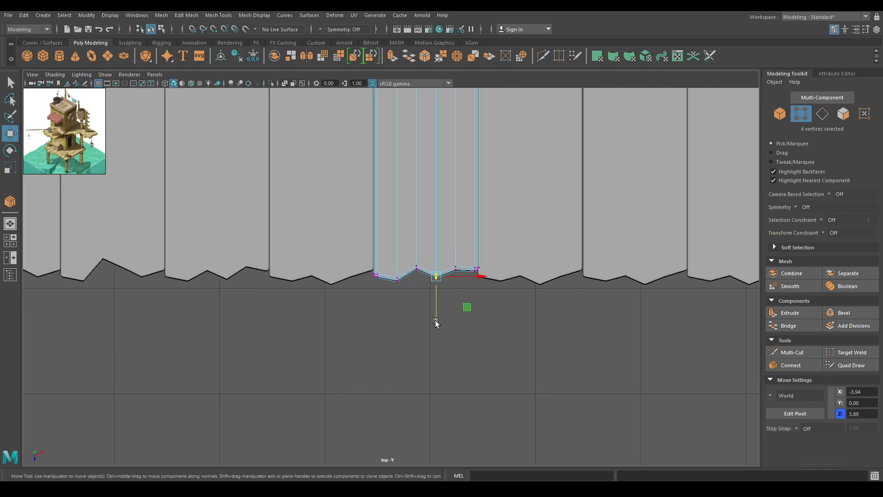
drag(435, 320, 435, 310)
key(F8)
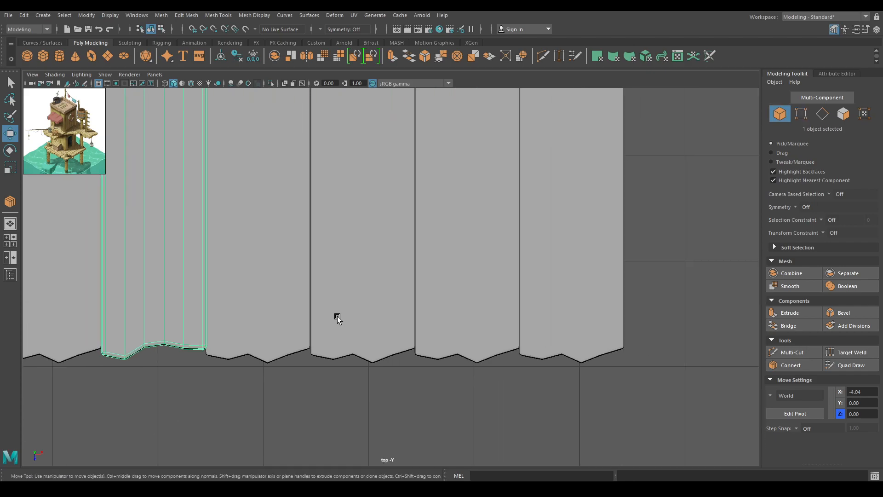
Move vertices along Z at the seventh plank's near end so one corner of its cut extends past its neighbours
click(375, 309)
mouse_move(374, 233)
right_down()
mouse_move(349, 249)
mouse_move(329, 228)
right_up()
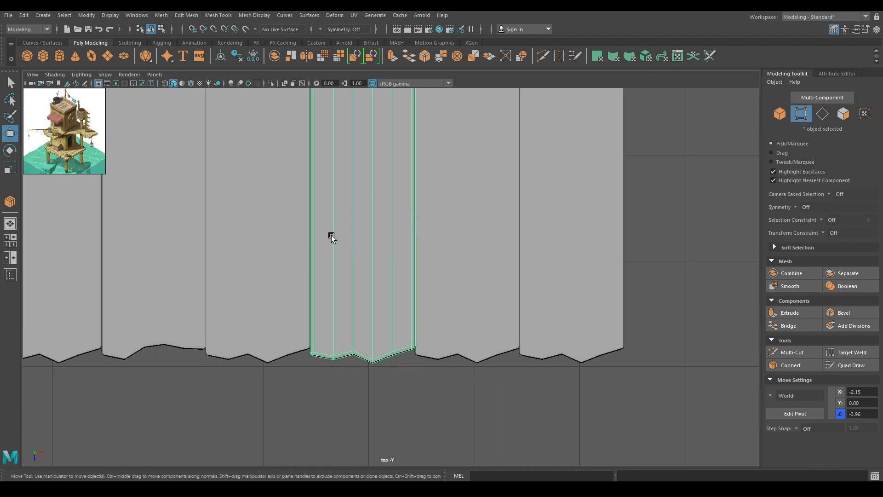
drag(339, 344, 353, 362)
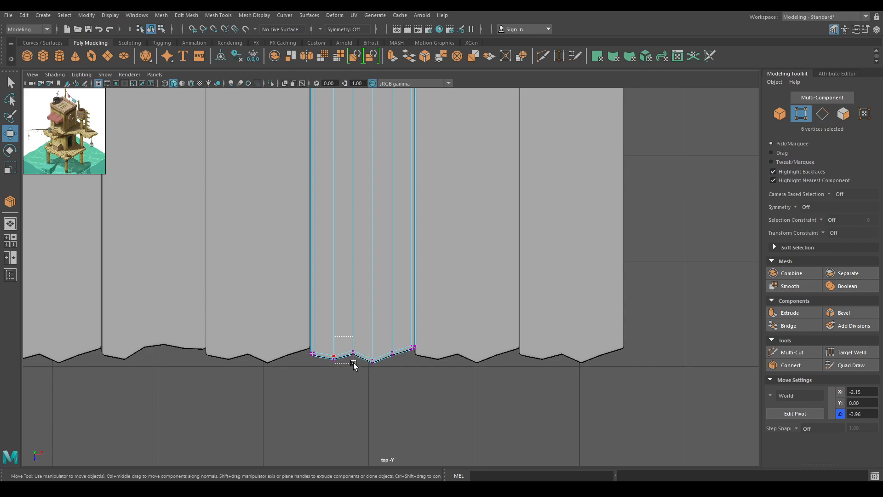
drag(341, 396, 343, 406)
drag(396, 382, 402, 337)
right_drag(374, 296, 405, 272)
Extend the middle vertices of the ninth plank's near end outward along Z, and leave vertex selection with nothing selected
click(598, 286)
right_drag(598, 286, 557, 340)
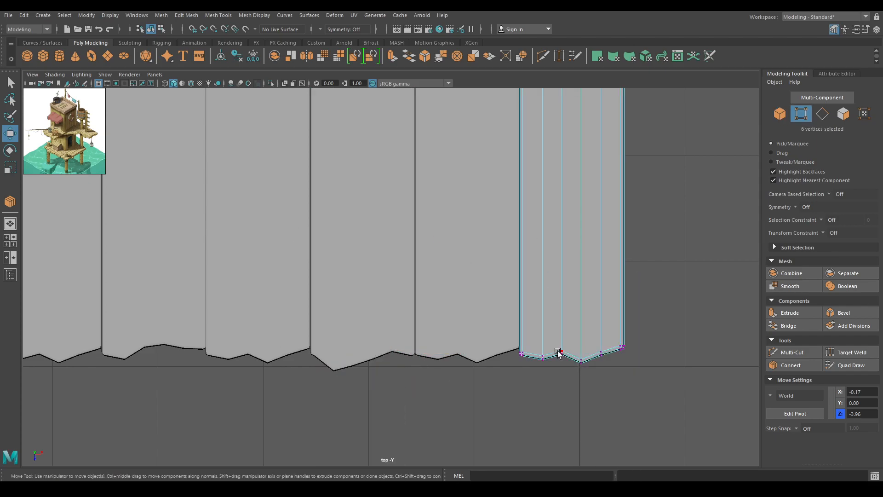
drag(562, 389, 563, 405)
drag(605, 382, 570, 348)
drag(585, 400, 595, 408)
right_drag(570, 274, 618, 216)
click(651, 202)
Examine the varied plank ends from several sides in the perspective view
scroll(617, 276, down, 7)
key(space)
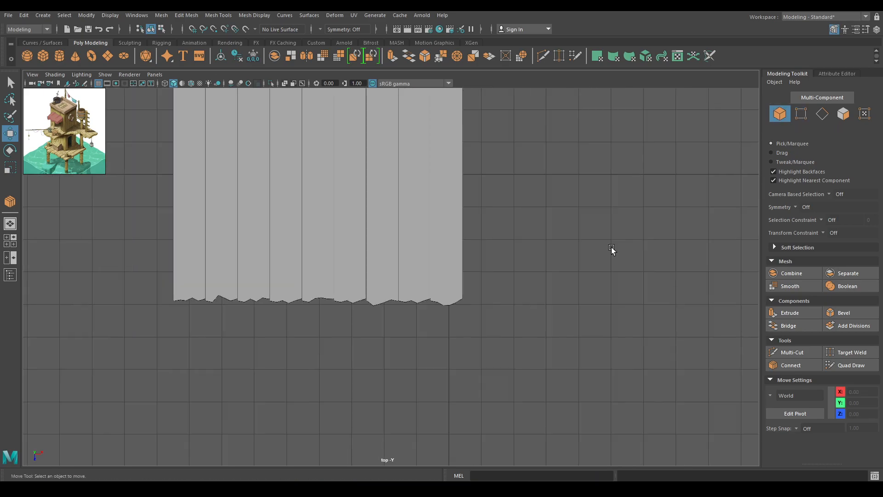
drag(593, 246, 455, 370)
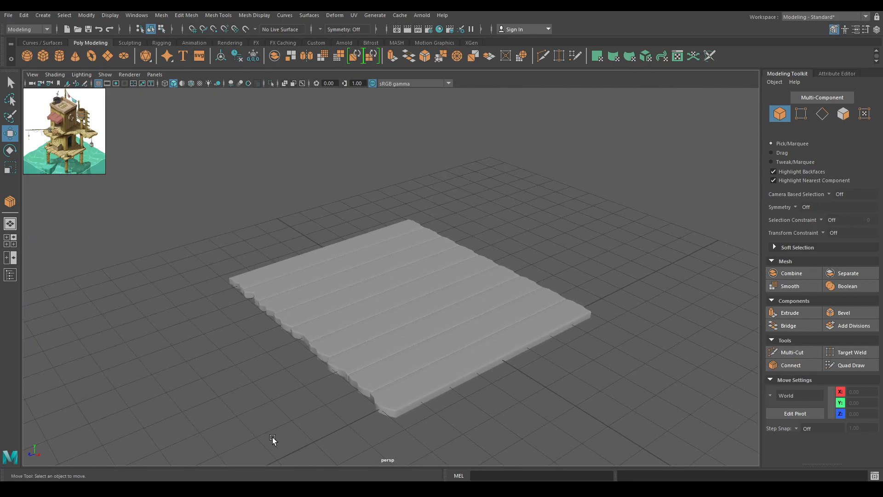
alt+drag(177, 294, 134, 285)
alt+right_drag(134, 285, 180, 375)
alt+drag(138, 371, 172, 376)
alt+right_drag(172, 375, 162, 198)
click(363, 247)
alt+drag(362, 247, 474, 313)
click(487, 380)
alt+right_drag(487, 380, 498, 347)
alt+drag(498, 348, 585, 384)
Select all nine planks and move them together in positive X in the top view so the floor is centred on the grid
drag(585, 385, 198, 202)
key(space)
drag(380, 235, 333, 233)
alt+right_drag(359, 299, 380, 205)
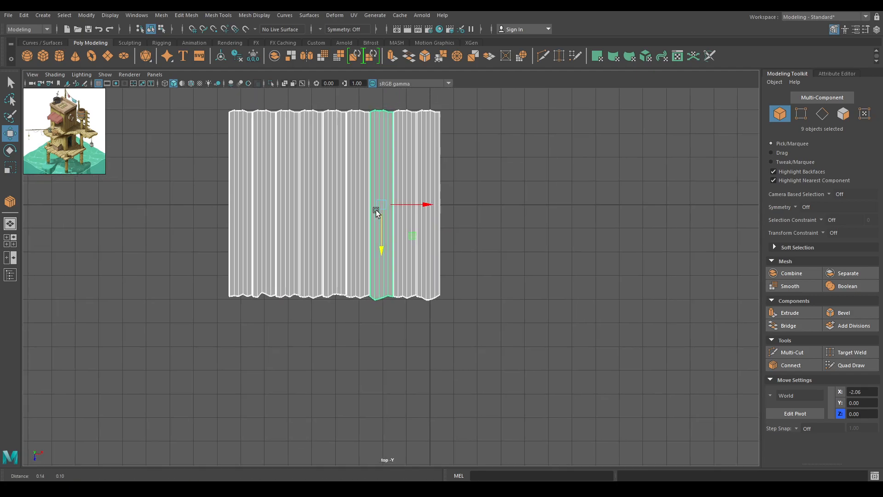
alt+middle_drag(379, 205, 323, 245)
alt+right_drag(323, 245, 374, 283)
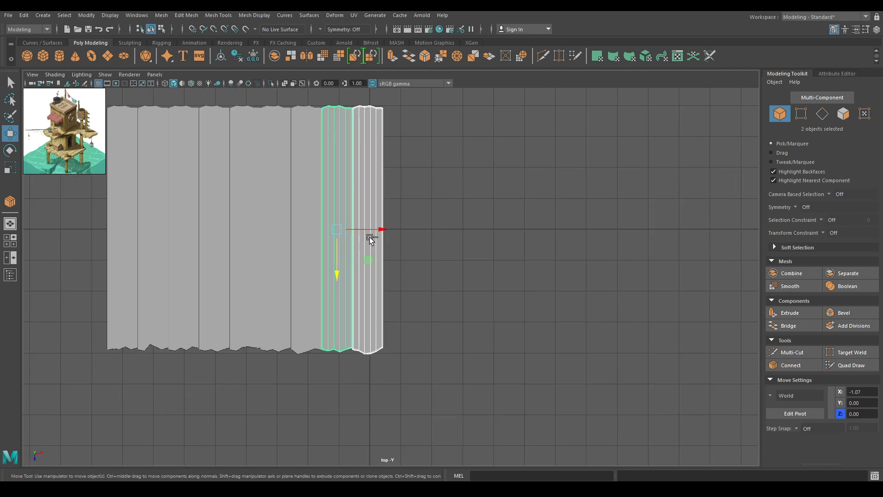
drag(352, 229, 459, 159)
key(space)
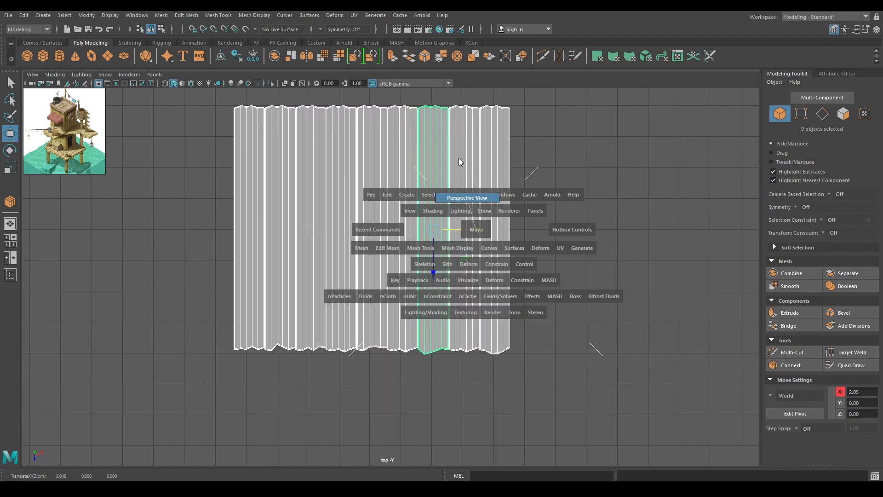
click(665, 294)
Duplicate five adjacent planks at the floor's negative X side and raise the copies to Y 5.13 in the front view
alt+middle_drag(665, 293, 460, 317)
alt+right_drag(460, 317, 448, 352)
alt+drag(448, 352, 444, 326)
alt+right_drag(444, 326, 422, 335)
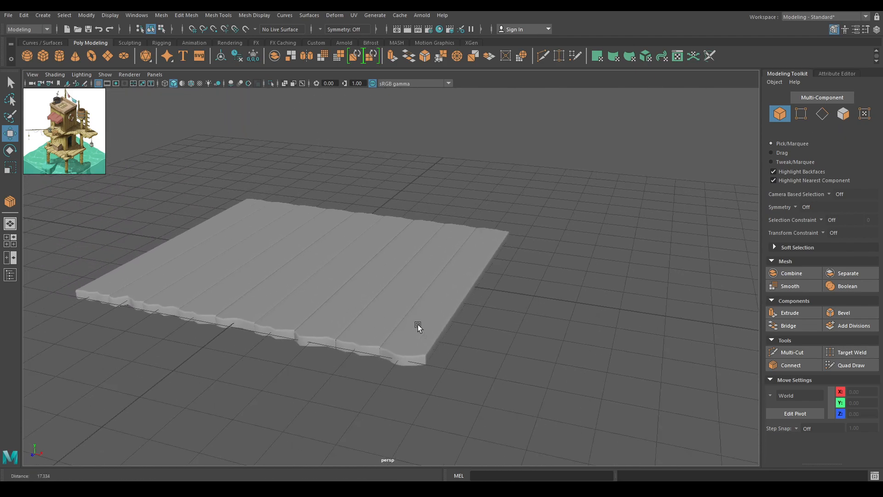
alt+drag(422, 335, 372, 281)
alt+drag(317, 357, 244, 275)
alt+drag(396, 357, 396, 384)
key(space)
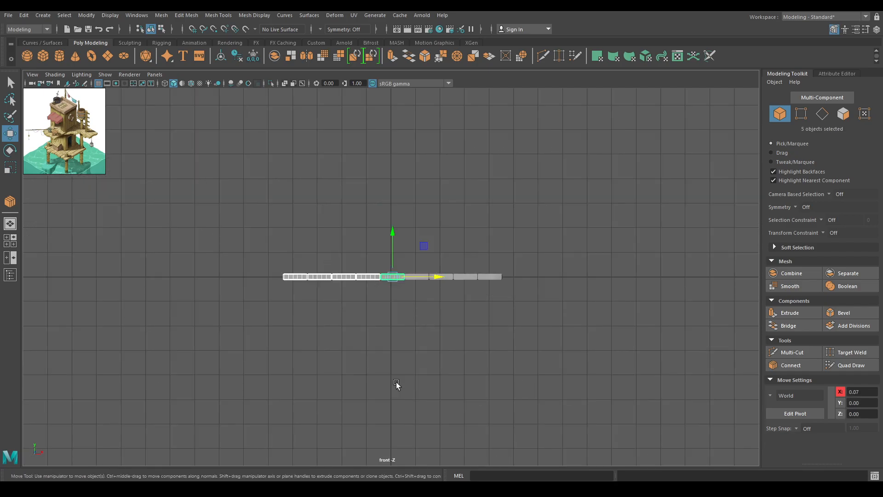
alt+middle_drag(394, 286, 401, 337)
drag(401, 275, 387, 171)
key(space)
key(space)
drag(469, 205, 482, 194)
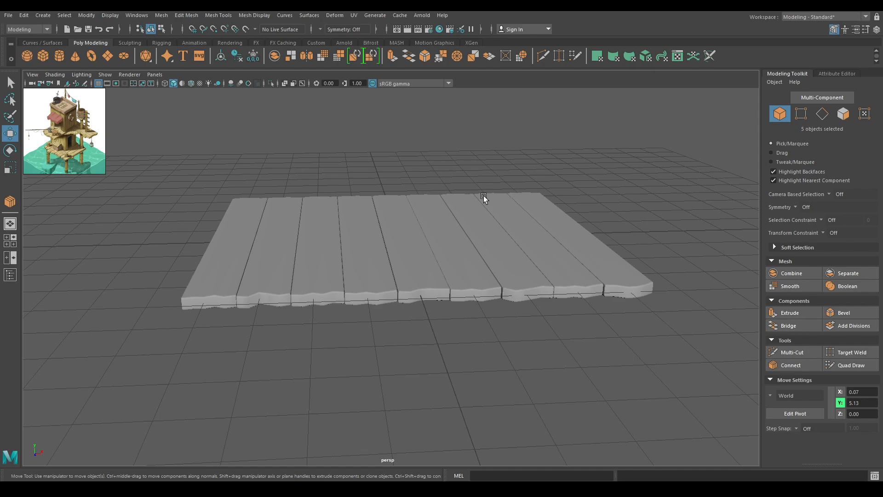
Reselect the five raised planks and lower them slightly along Y in the perspective view
click(555, 173)
alt+drag(483, 225, 521, 225)
drag(502, 213, 244, 109)
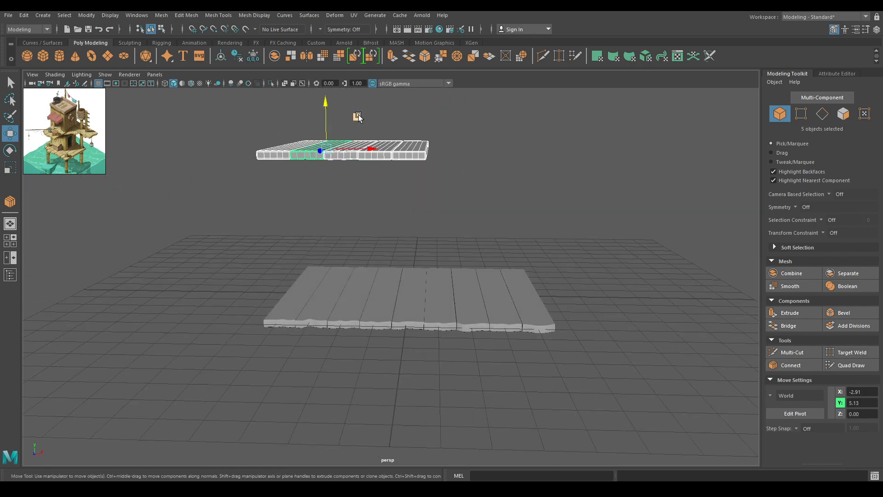
drag(321, 97, 322, 109)
click(478, 154)
Lower the five upper planks further along Y in the front view, deselect them, and check both floors in perspective
key(space)
click(476, 180)
drag(428, 241, 235, 173)
drag(337, 177, 339, 193)
key(space)
click(375, 170)
click(529, 153)
alt+drag(565, 144, 480, 187)
scroll(484, 192, down, 1)
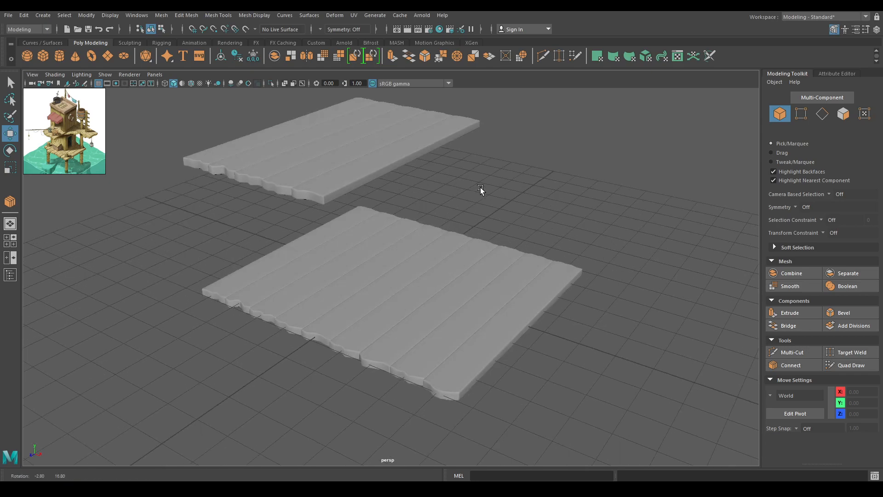
Create a polygon cube at the origin and raise it to Y 1.40, above the lower floor
click(353, 174)
alt+drag(536, 167, 561, 187)
click(567, 182)
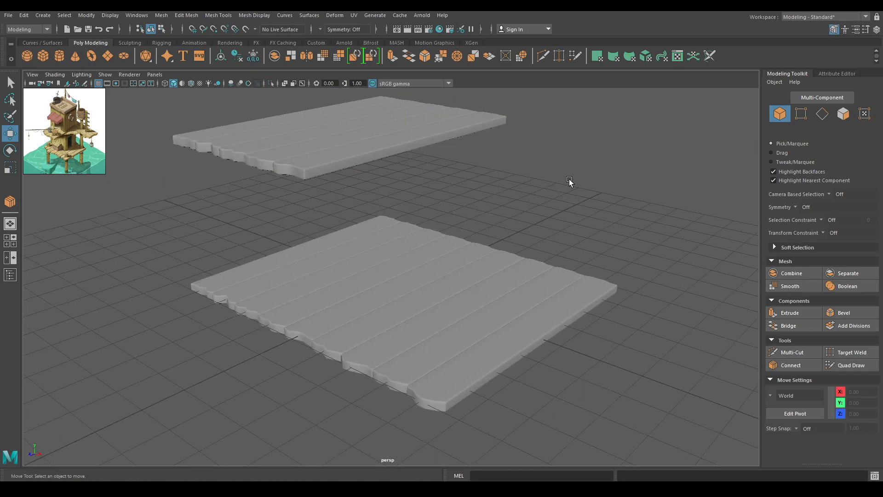
shift+right_drag(571, 164, 570, 188)
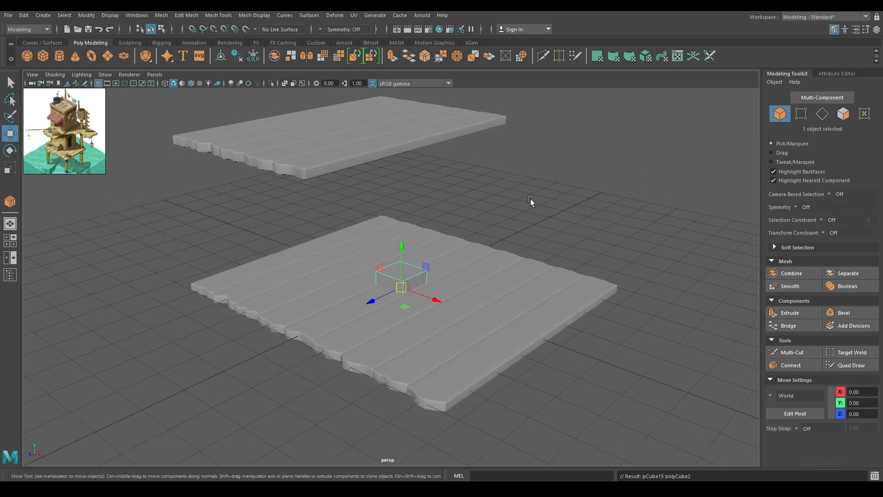
alt+drag(537, 198, 533, 220)
drag(398, 238, 402, 214)
key(space)
scroll(484, 363, up, 4)
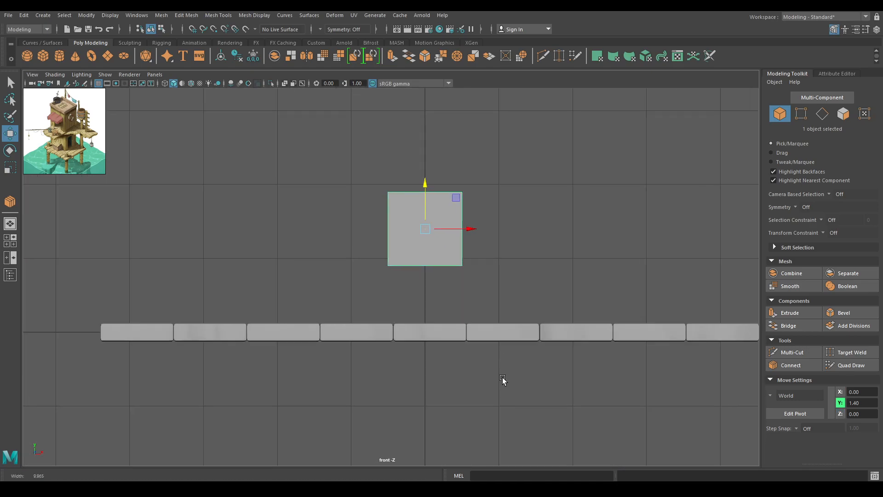
Set the cube's width to 0.5
key(t)
drag(590, 295, 566, 296)
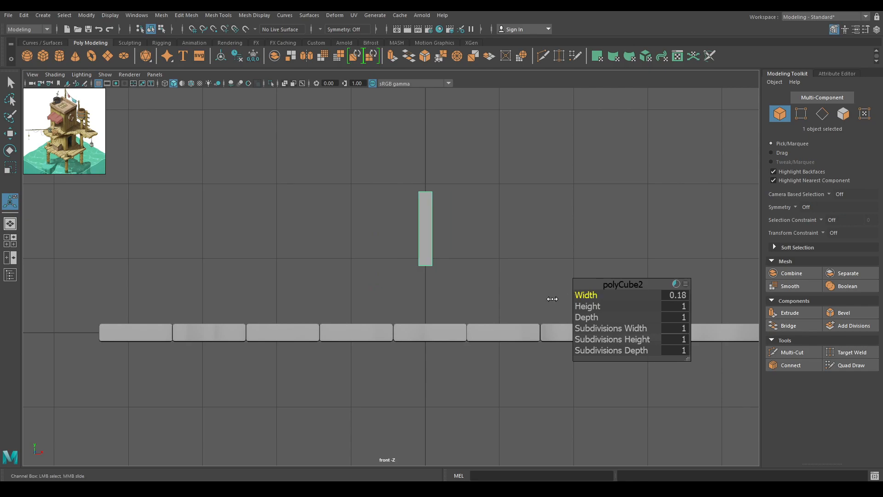
drag(553, 299, 569, 299)
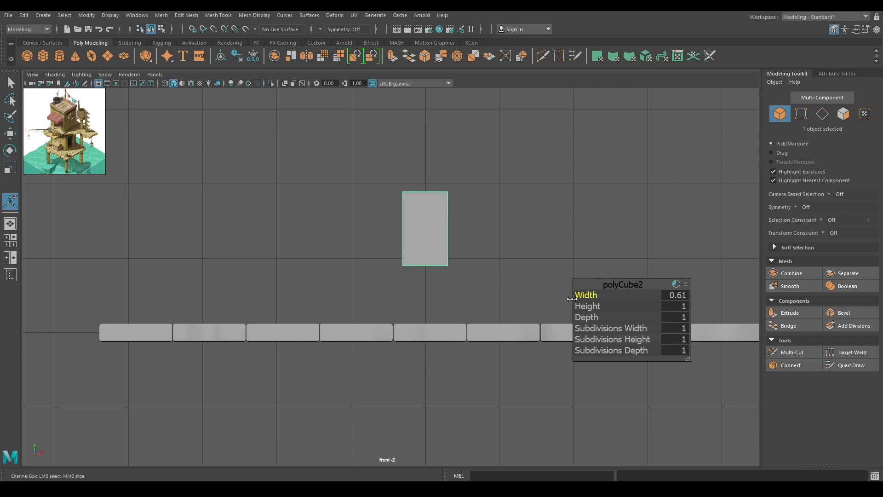
click(669, 292)
text(0)
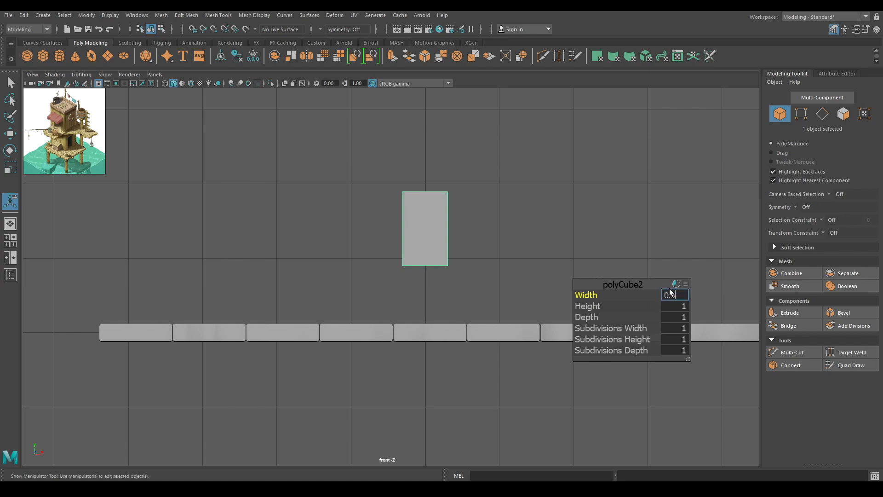
alt+right_drag(442, 307, 240, 317)
alt+middle_drag(407, 329, 412, 337)
alt+right_drag(412, 337, 561, 316)
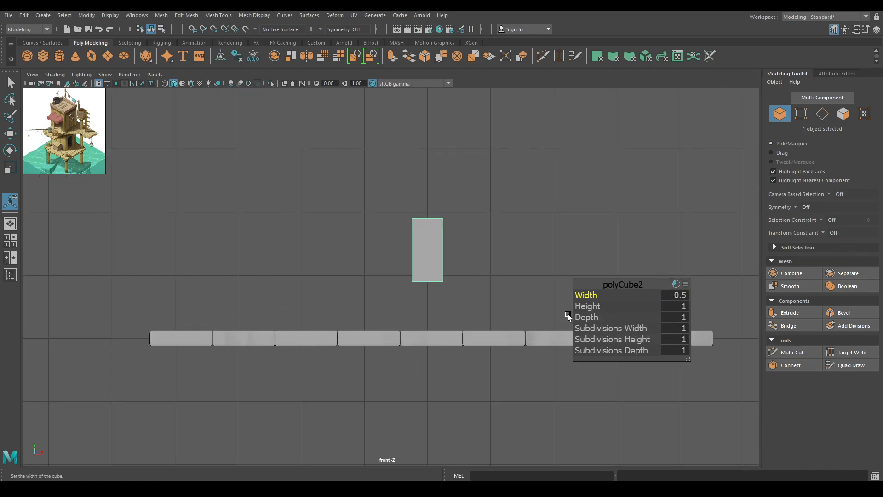
Stretch the cube's height to about 3.9 and raise it to Y 2.08 so it spans between the two floors
drag(600, 307, 671, 307)
key(w)
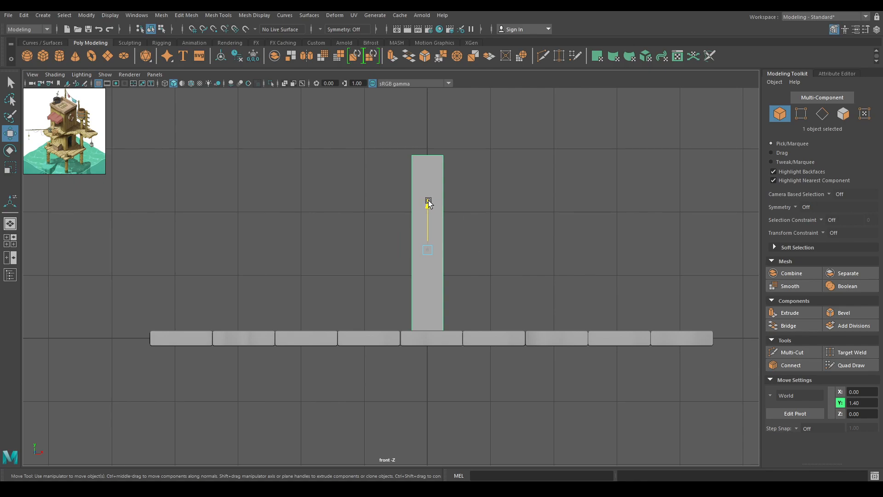
drag(428, 202, 424, 159)
alt+right_drag(436, 198, 400, 216)
alt+middle_drag(444, 232, 449, 256)
alt+right_drag(450, 256, 464, 256)
drag(428, 200, 430, 204)
key(t)
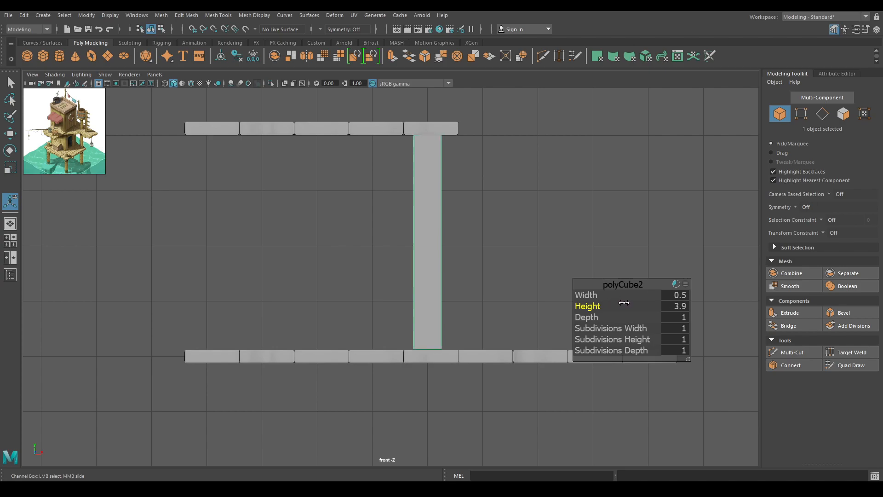
In wireframe display, trim the upright board's height to 3.88 and adjust its position to Y 2.06 between the floors
key(w)
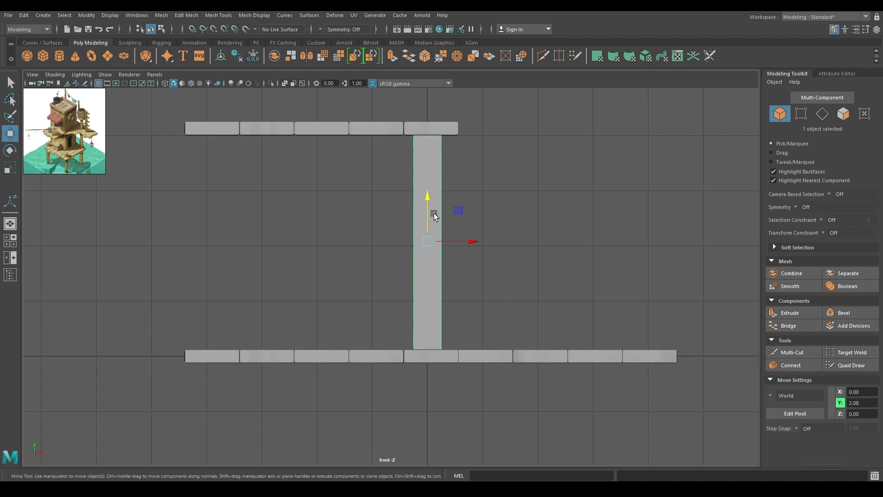
key(4)
alt+right_drag(434, 214, 469, 248)
alt+middle_drag(469, 248, 469, 274)
alt+right_drag(468, 273, 477, 318)
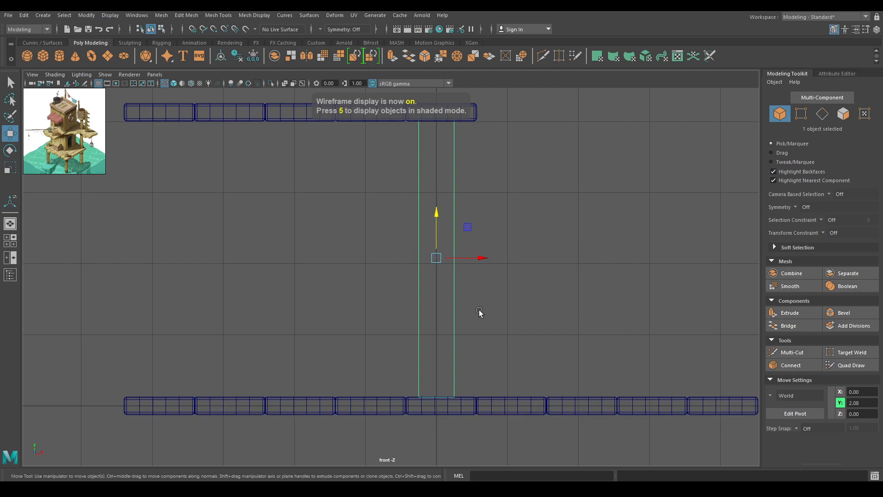
key(t)
alt+middle_drag(404, 287, 388, 307)
alt+right_drag(387, 306, 393, 308)
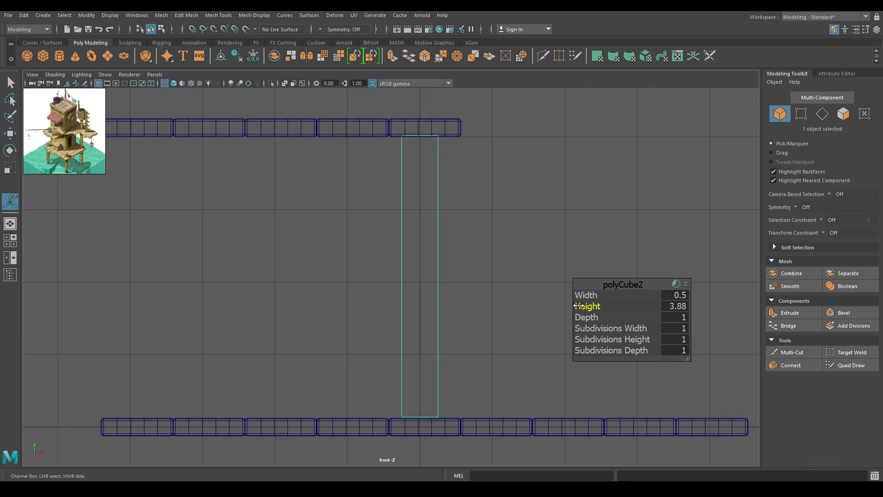
key(w)
drag(419, 233, 420, 186)
Restore shaded display in perspective and reduce the upright board's depth to 0.1
key(t)
key(space)
key(6)
alt+drag(449, 271, 416, 276)
alt+right_drag(416, 276, 493, 397)
drag(586, 318, 544, 324)
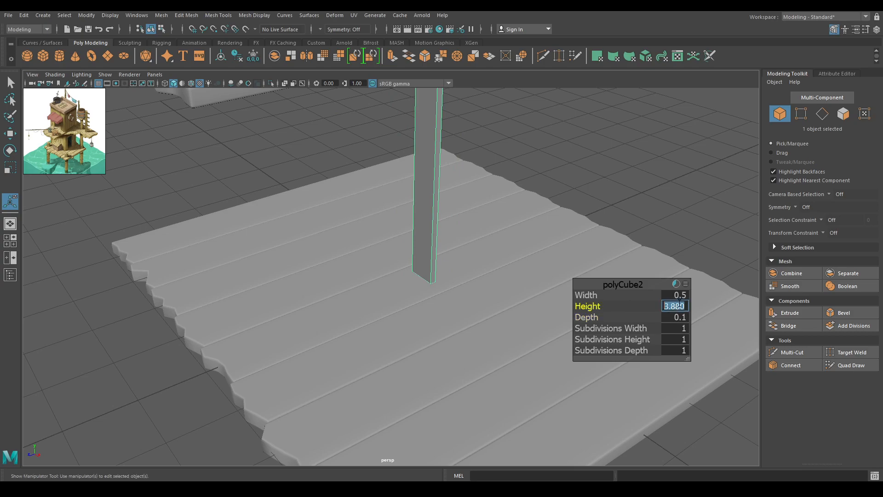
key(w)
Select all edges of the upright board and bevel them with fraction 0.5 and 2 segments
alt+drag(518, 310, 522, 183)
right_click(575, 164)
right_drag(575, 164, 566, 130)
drag(499, 392, 373, 122)
alt+drag(444, 257, 453, 189)
alt+middle_drag(453, 189, 431, 230)
scroll(413, 222, up, 4)
shift+right_drag(412, 221, 471, 239)
scroll(465, 281, down, 2)
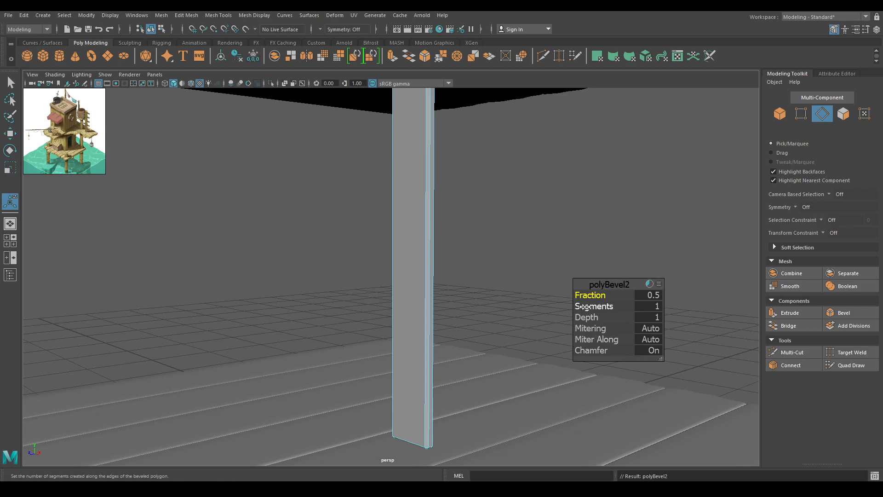
drag(602, 306, 615, 306)
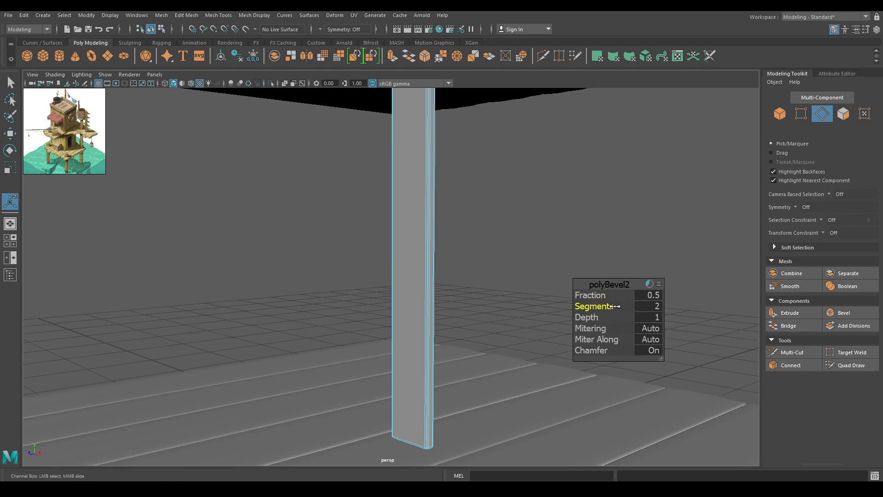
key(w)
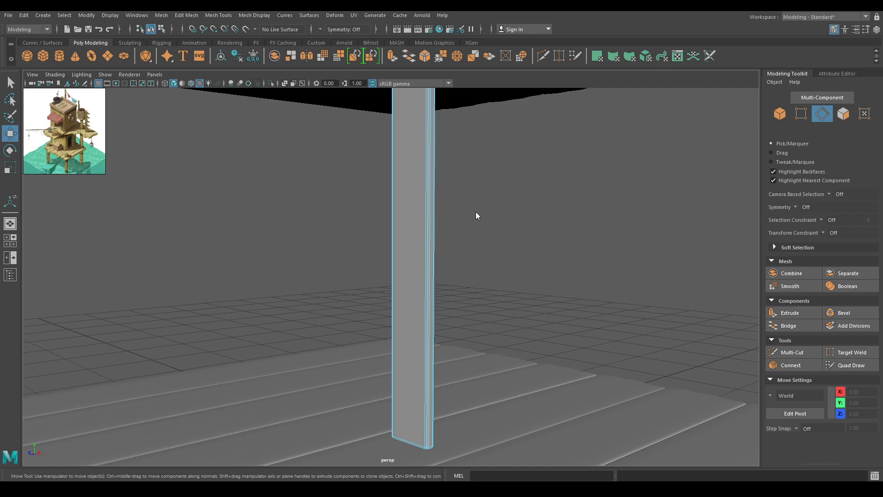
Return to object selection, move the bevelled board along Z to 1.77, and frame it in the front view
right_drag(475, 212, 540, 166)
click(540, 165)
scroll(509, 217, down, 2)
alt+drag(508, 217, 540, 280)
alt+drag(475, 136, 463, 111)
click(381, 249)
alt+drag(380, 252, 385, 288)
key(space)
alt+middle_drag(385, 288, 430, 279)
alt+right_drag(430, 278, 451, 331)
alt+middle_drag(490, 327, 544, 321)
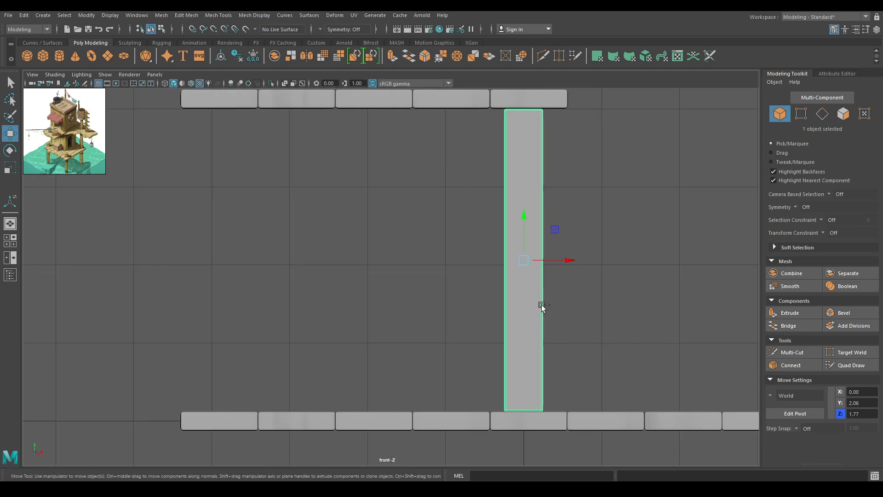
Duplicate the upright board along X and place the copy flush beside the original at X -0.50
shift+drag(561, 261, 524, 260)
alt+right_drag(513, 240, 509, 314)
mouse_move(509, 314)
alt+middle_down()
mouse_move(310, 317)
mouse_move(274, 304)
alt+middle_up()
alt+right_drag(275, 305, 322, 343)
click(463, 281)
alt+middle_drag(436, 315, 568, 266)
click(373, 291)
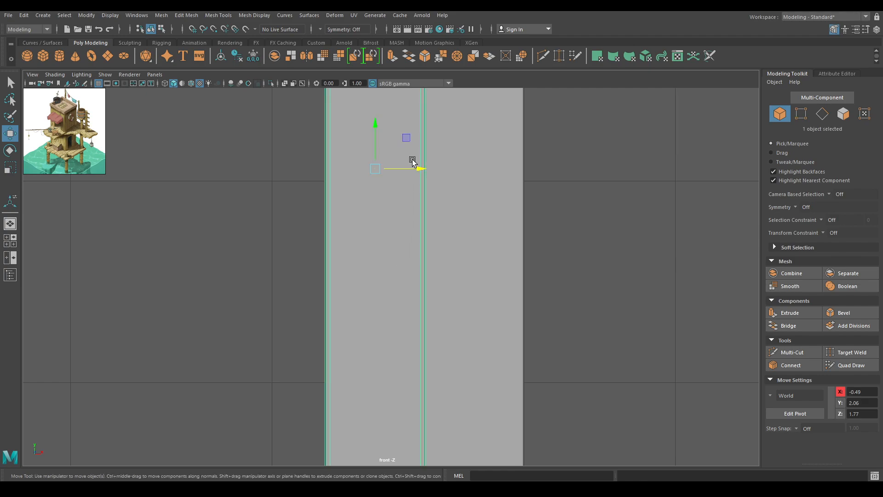
drag(416, 164, 414, 166)
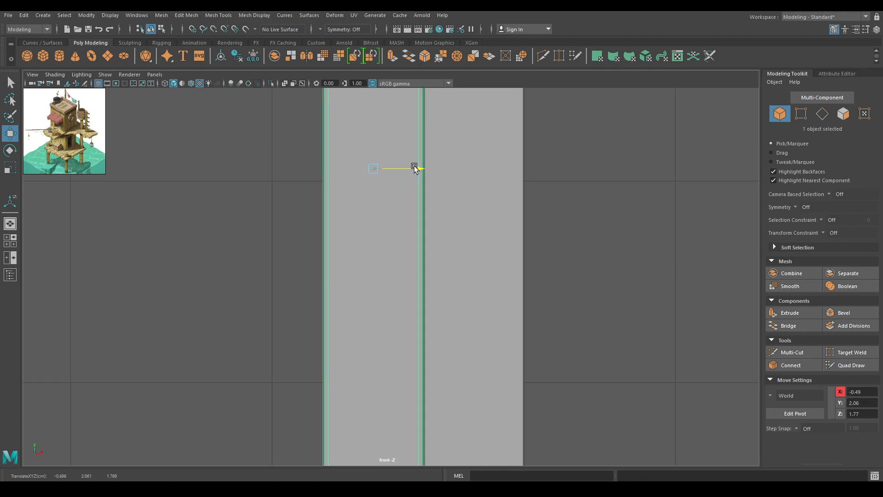
alt+right_drag(550, 291, 528, 437)
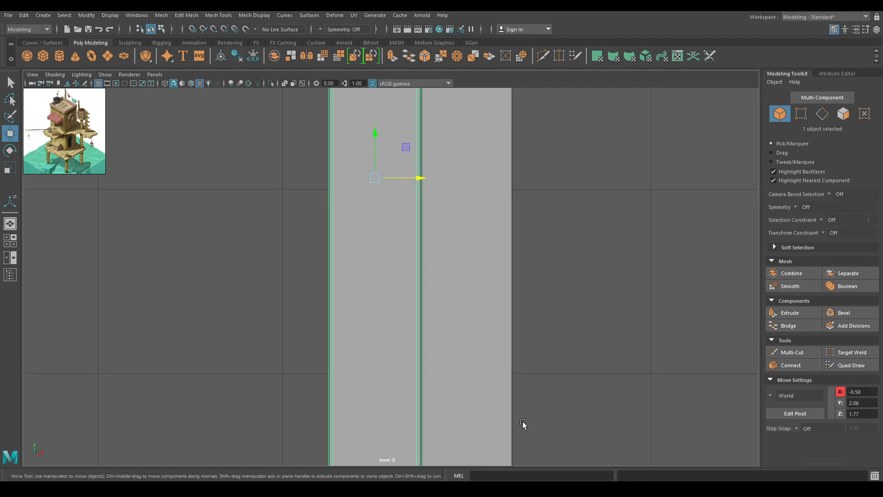
drag(415, 179, 415, 178)
click(583, 289)
Duplicate the second upright board along X and place the copy flush beside it at X -0.99
alt+right_drag(584, 291, 563, 215)
alt+middle_drag(563, 215, 622, 219)
alt+right_drag(621, 220, 626, 251)
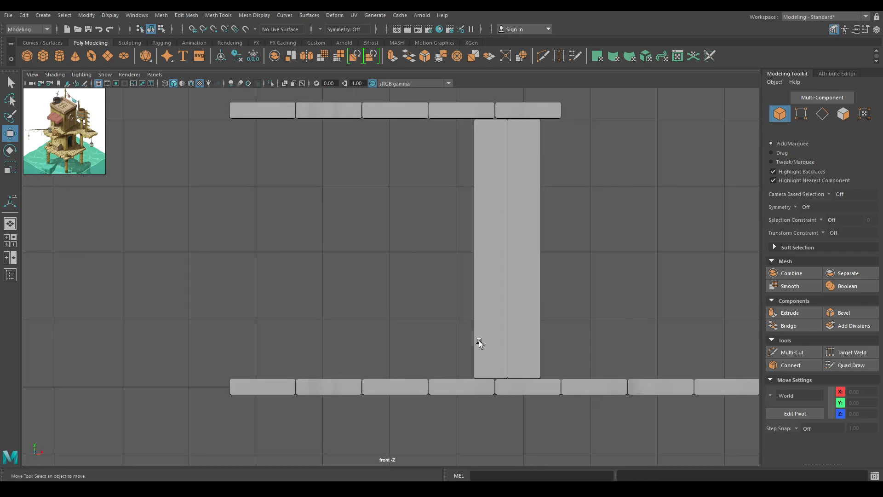
click(480, 342)
alt+right_drag(534, 271, 627, 239)
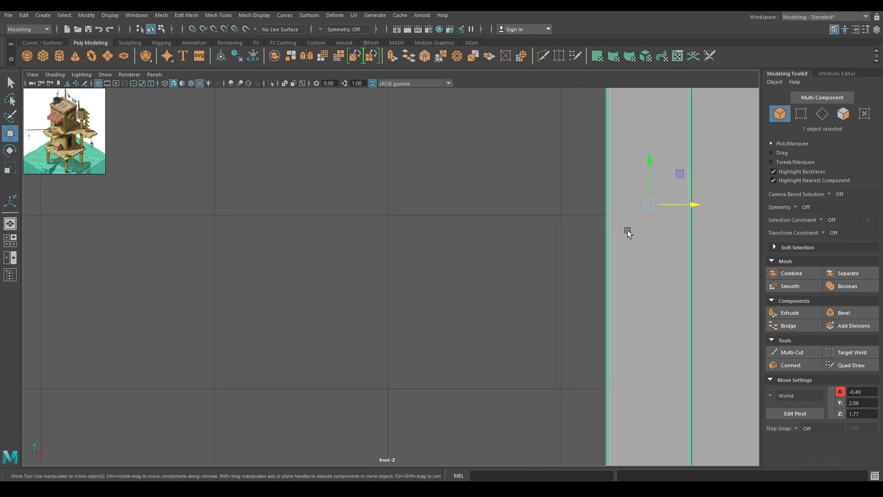
alt+middle_drag(627, 239, 467, 234)
alt+right_drag(468, 234, 531, 375)
drag(583, 164, 460, 179)
click(324, 206)
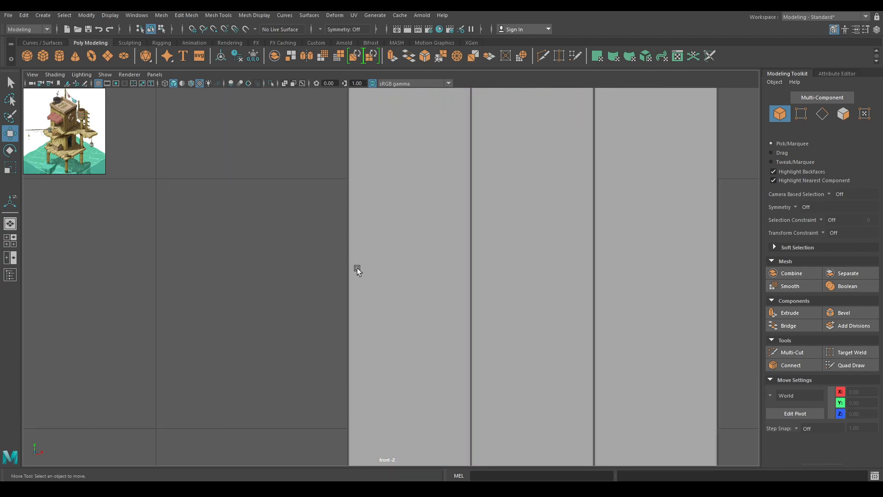
Duplicate the third board to about X -1.49 and repeat the offset copy until nine boards form a wall
scroll(368, 258, down, 6)
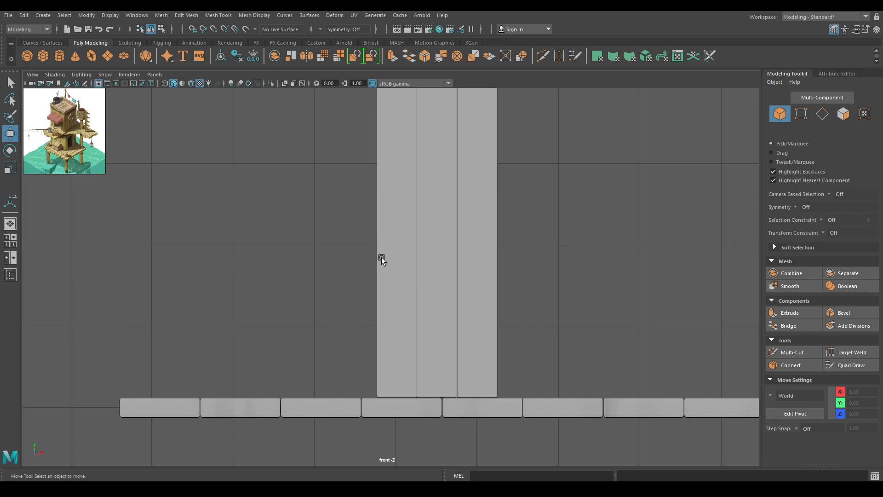
click(398, 275)
scroll(402, 314, up, 2)
scroll(401, 317, up, 5)
drag(441, 173, 327, 193)
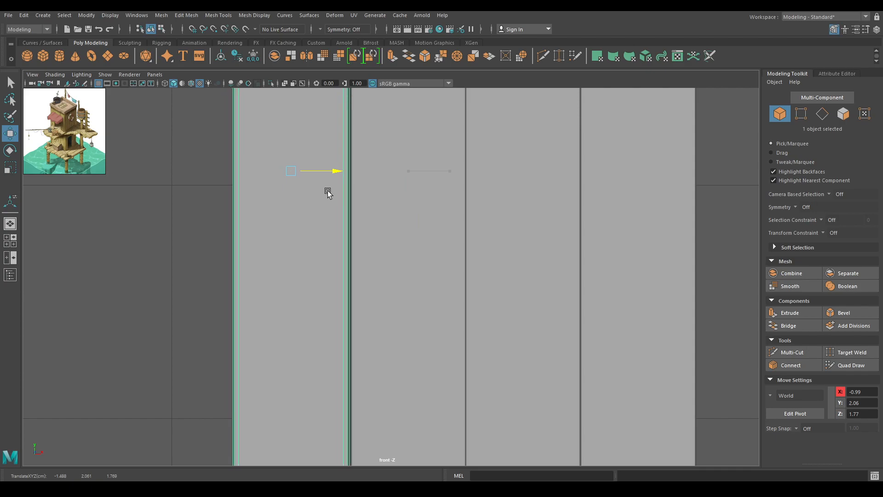
key(shift+d)
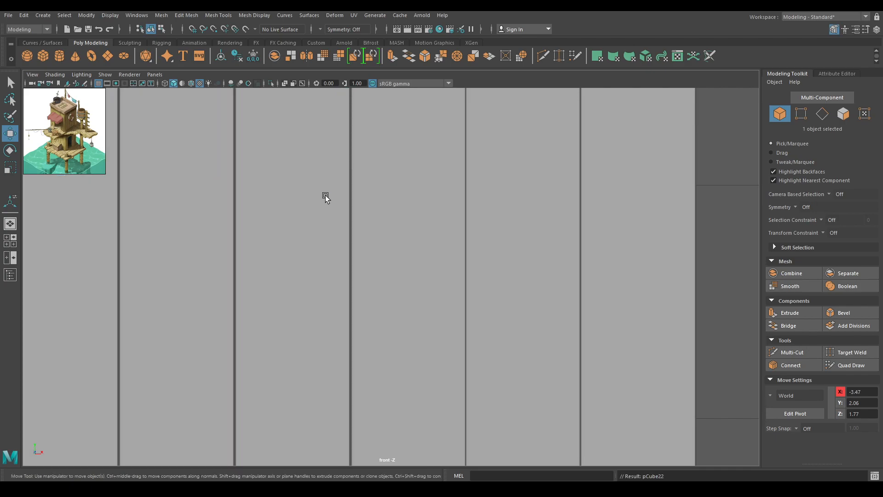
scroll(325, 195, down, 5)
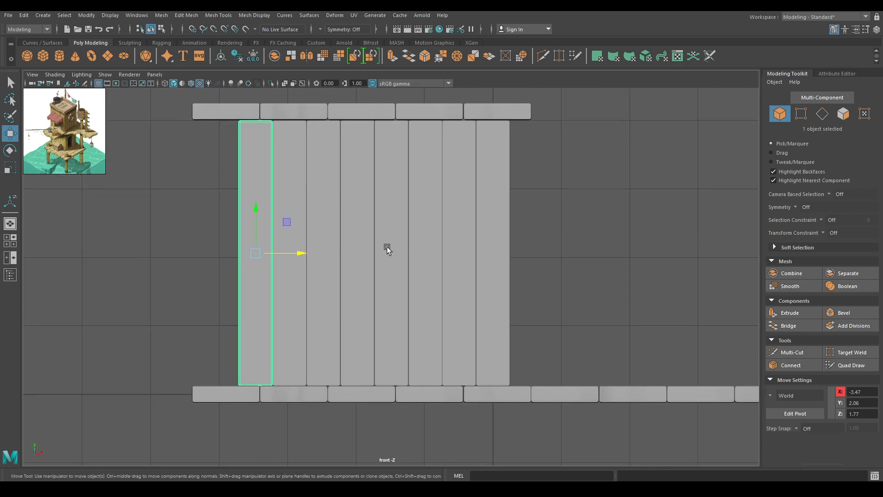
key(shift+d)
In perspective, select all nine wall boards and move them along Z to 2.22
key(space)
click(387, 248)
alt+drag(360, 264, 317, 230)
drag(566, 199, 354, 258)
alt+drag(354, 258, 404, 276)
click(405, 276)
alt+right_drag(405, 276, 318, 189)
alt+drag(318, 190, 186, 224)
drag(312, 239, 305, 292)
In the side view, duplicate the nine-board wall and move the copy along Z to form the opposite wall
key(space)
click(358, 279)
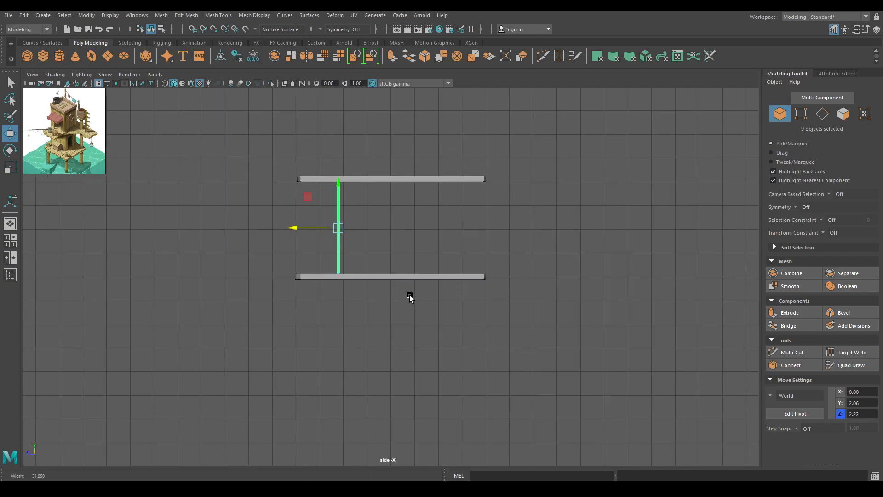
key(ctrl+d)
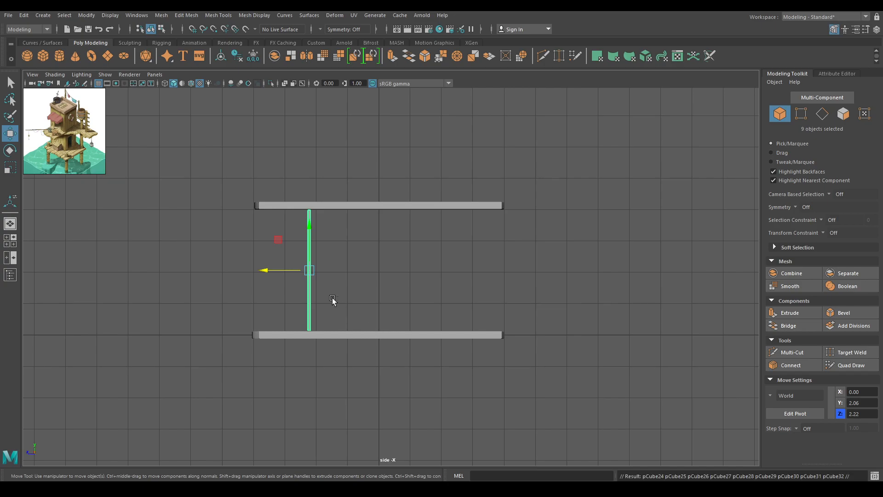
drag(265, 270, 354, 216)
In perspective, adjust the wall placement and combine the nine boards of the wall at Z 1.09 into one mesh
key(space)
click(531, 228)
alt+drag(449, 256, 299, 259)
drag(486, 258, 498, 340)
click(501, 252)
drag(489, 379, 492, 374)
alt+drag(492, 375, 526, 262)
shift+right_drag(524, 243, 523, 437)
alt+drag(482, 398, 562, 404)
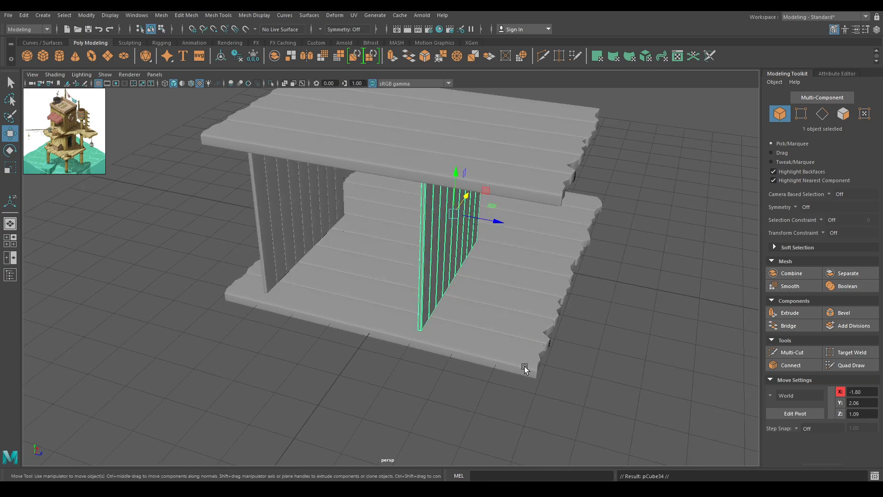
Rotate a copy of the wall perpendicular about the vertical axis and place it at X -3.98, Z -0.68
key(e)
drag(463, 233, 493, 262)
key(w)
key(e)
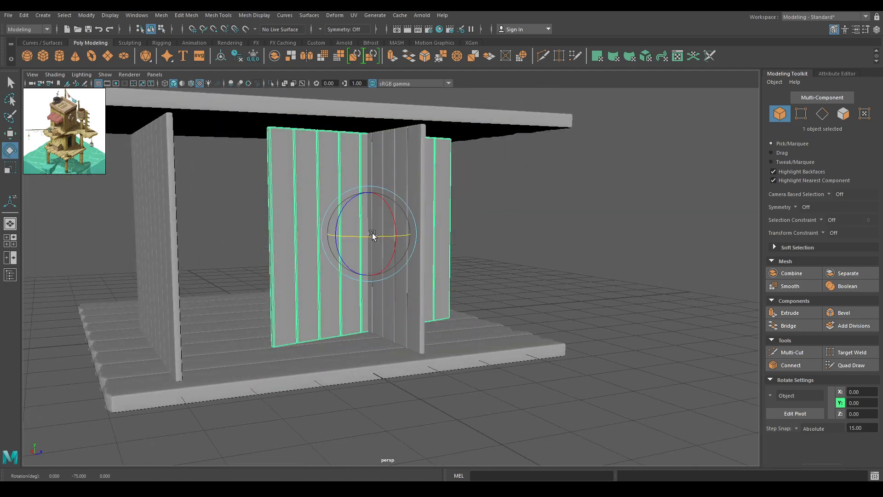
key(w)
alt+drag(383, 243, 447, 276)
drag(591, 254, 319, 291)
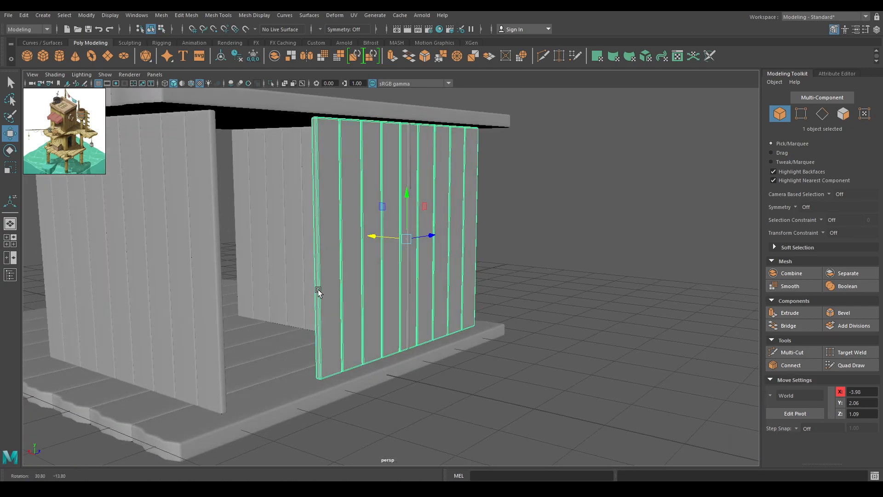
drag(427, 235, 320, 267)
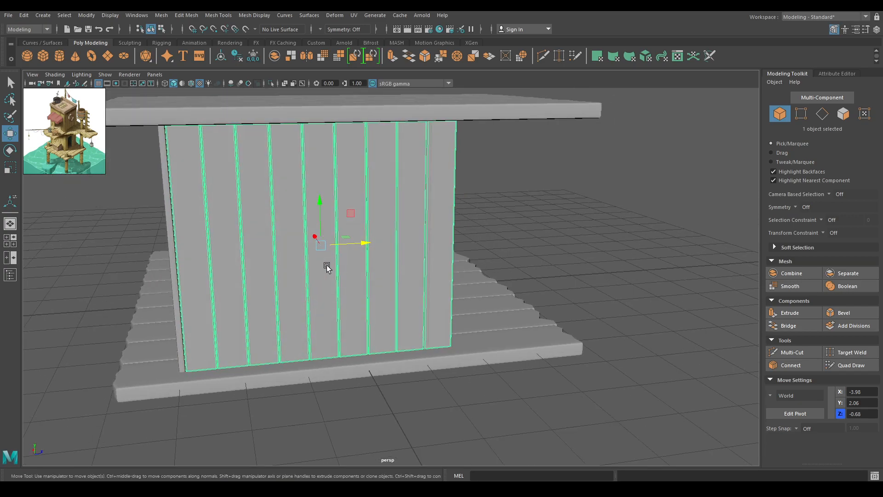
Separate the perpendicular wall into individual boards and delete the end board that sticks out past the side wall
shift+right_drag(356, 221, 333, 410)
click(444, 263)
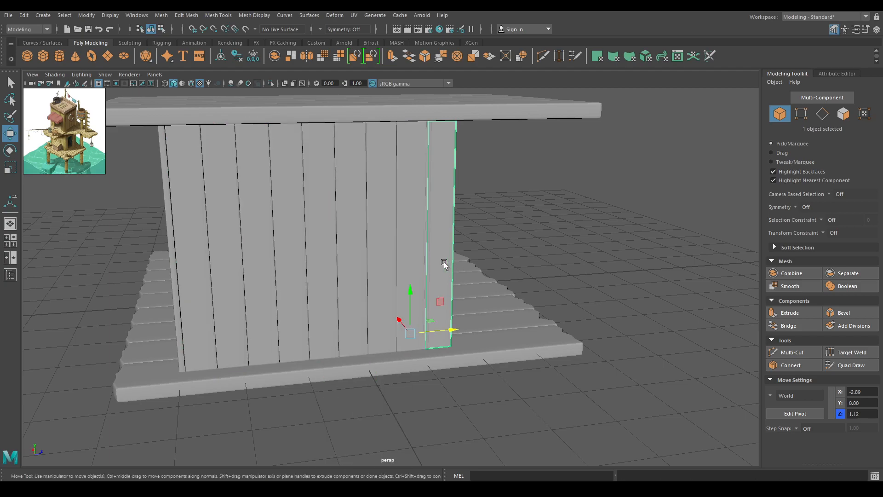
key(Delete)
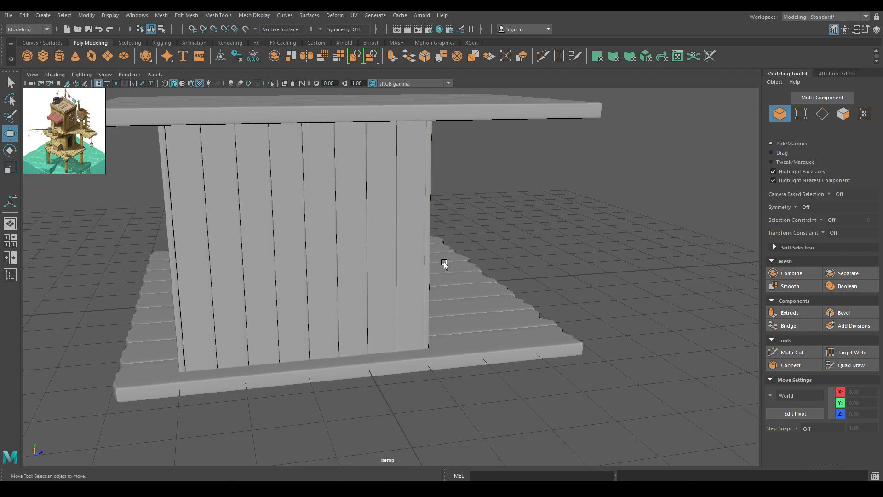
Select the eight remaining boards of the perpendicular wall and shift them along Z to fit between the side walls
alt+drag(191, 259, 206, 257)
click(206, 258)
shift+click(220, 270)
shift+click(256, 268)
shift+click(293, 264)
shift+click(345, 262)
shift+click(388, 254)
shift+click(407, 258)
shift+click(326, 265)
alt+right_drag(268, 252, 635, 386)
drag(583, 376, 580, 373)
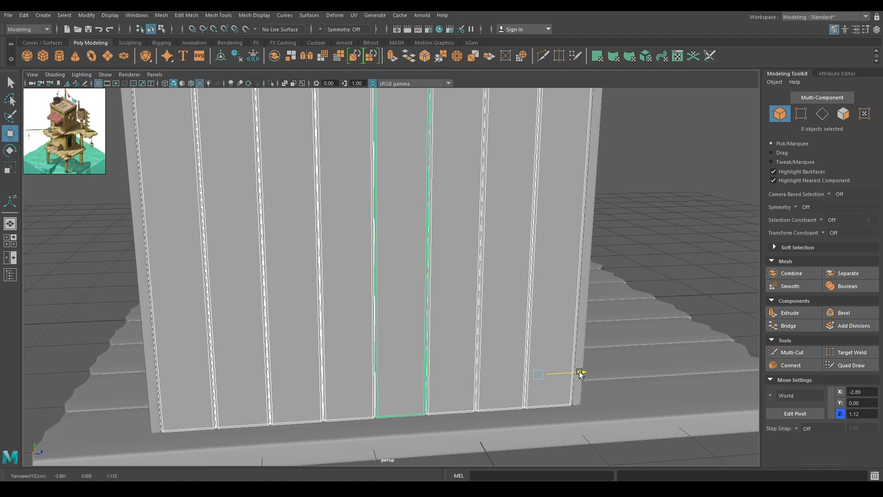
click(646, 273)
Select the eight boards of the perpendicular wall and combine them into one mesh
alt+right_drag(646, 272, 615, 252)
alt+drag(615, 252, 455, 305)
alt+right_drag(455, 306, 509, 255)
alt+drag(507, 256, 432, 277)
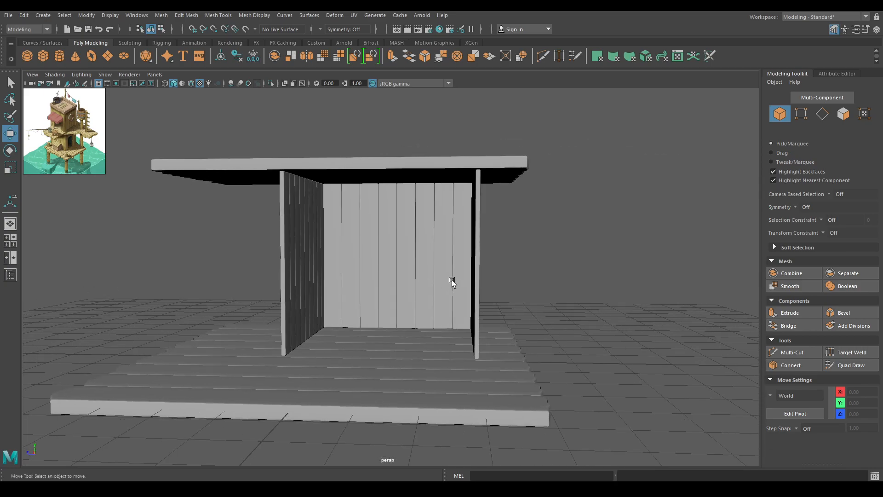
click(454, 280)
drag(337, 270, 453, 272)
alt+drag(402, 303, 417, 273)
shift+right_drag(417, 243, 412, 406)
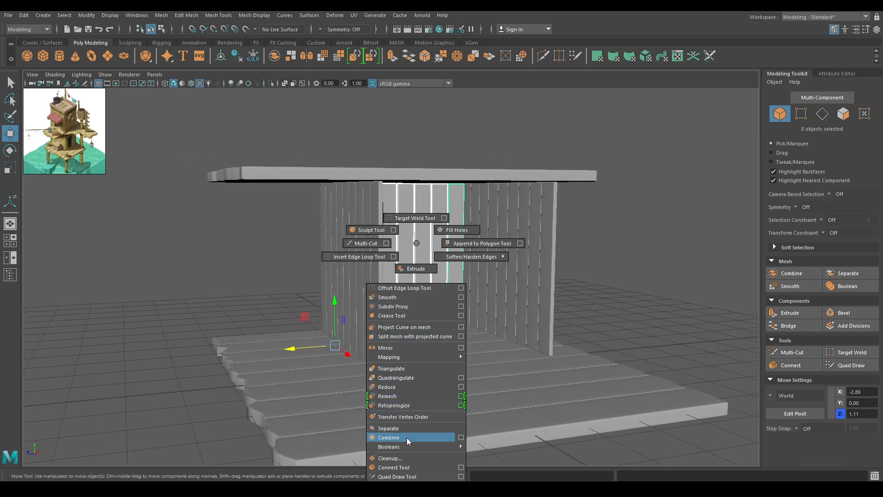
shift+right_drag(407, 439, 407, 439)
Duplicate the eight-board wall along X to the open side and separate the copy into individual boards
alt+drag(408, 358, 435, 368)
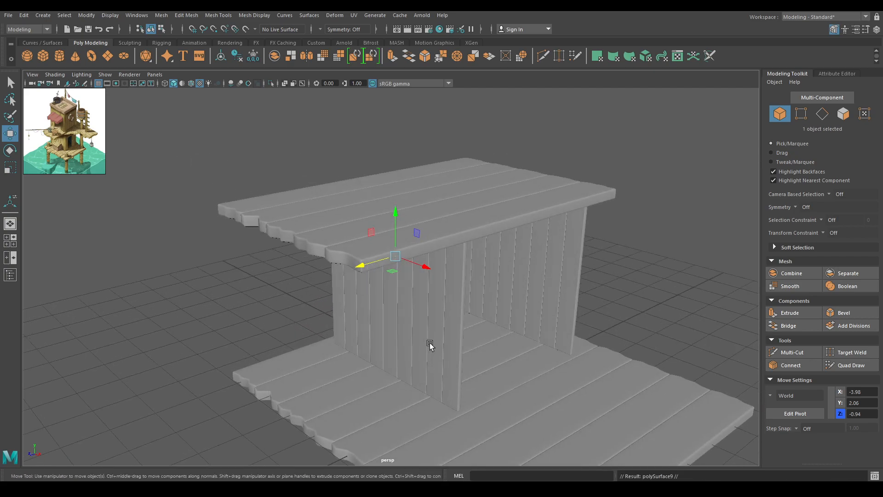
mouse_move(416, 275)
shift+mouse_down()
mouse_move(423, 262)
mouse_move(566, 327)
mouse_move(450, 305)
mouse_move(450, 339)
shift+mouse_up()
shift+right_drag(425, 243, 402, 431)
In the side view, select the four middle boards of the new wall and combine them into one mesh
key(space)
drag(442, 293, 470, 289)
scroll(456, 404, up, 3)
scroll(456, 403, up, 3)
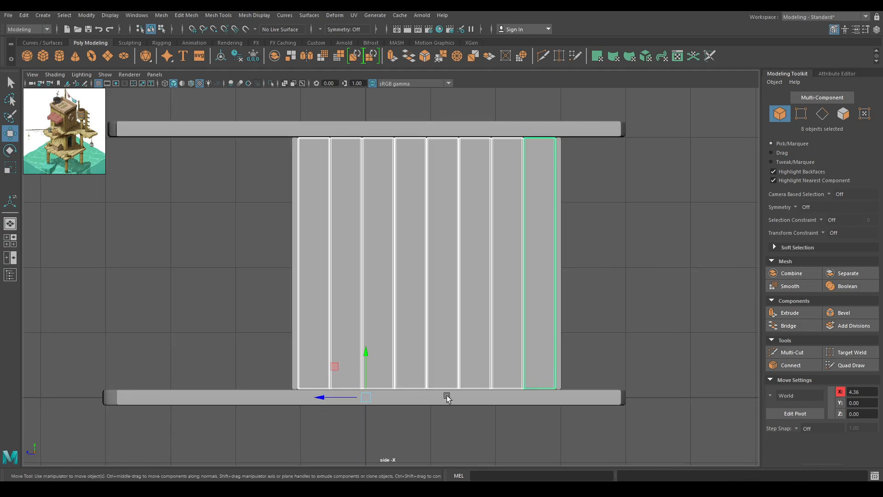
click(465, 340)
shift+click(424, 343)
shift+click(443, 344)
shift+click(385, 335)
shift+right_drag(411, 243, 412, 252)
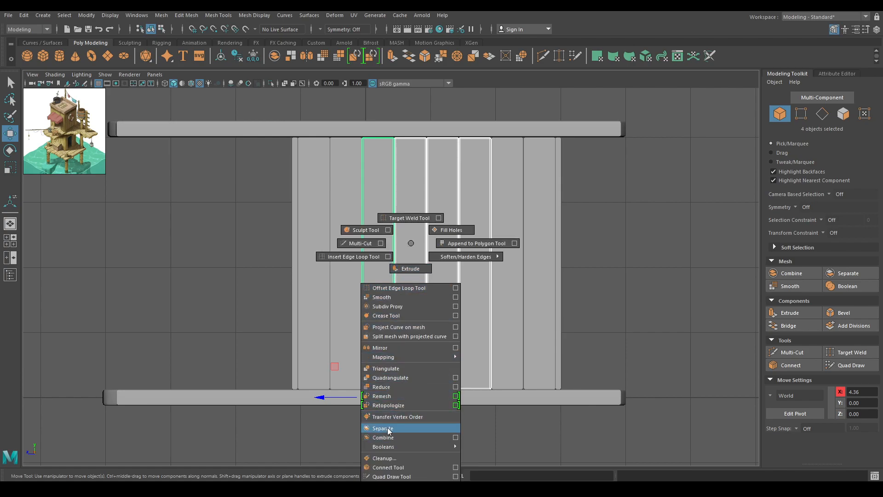
shift+right_drag(388, 430, 390, 438)
Raise the bottom vertices of the four-board section to Y 2.71 to open a doorway, and return to object selection
right_drag(446, 233, 404, 232)
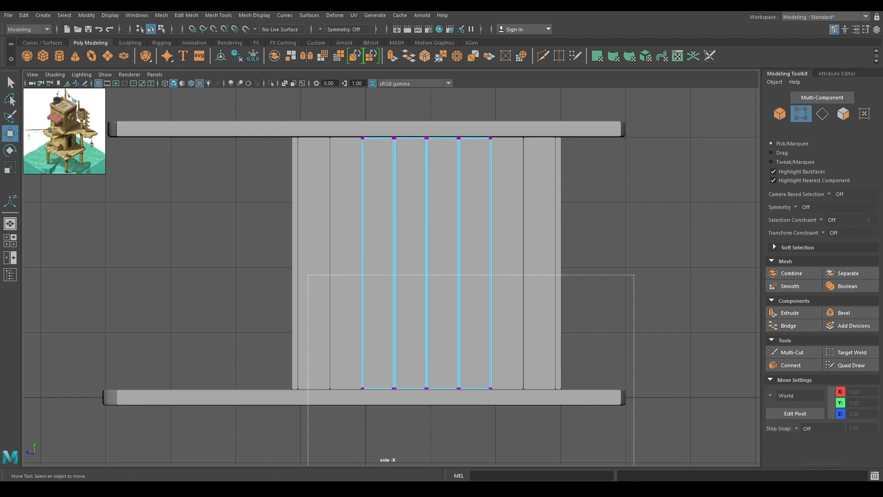
drag(633, 479, 634, 478)
scroll(391, 276, up, 3)
drag(446, 409, 437, 157)
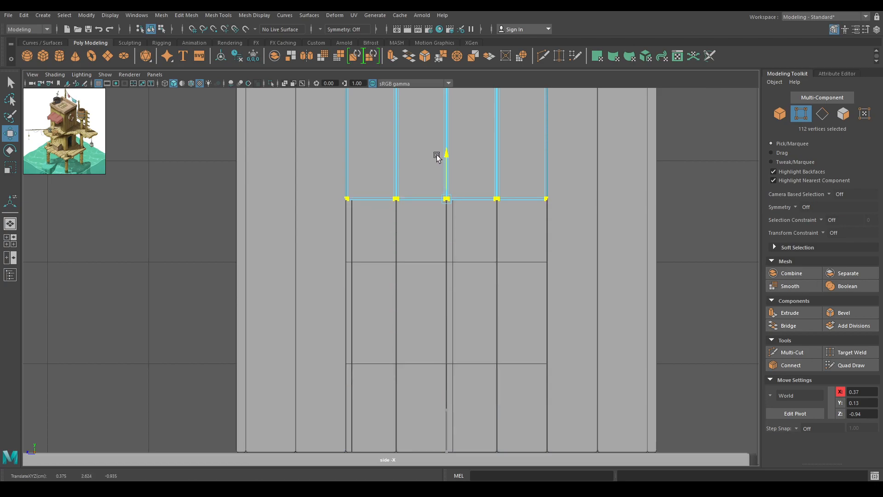
scroll(442, 207, down, 2)
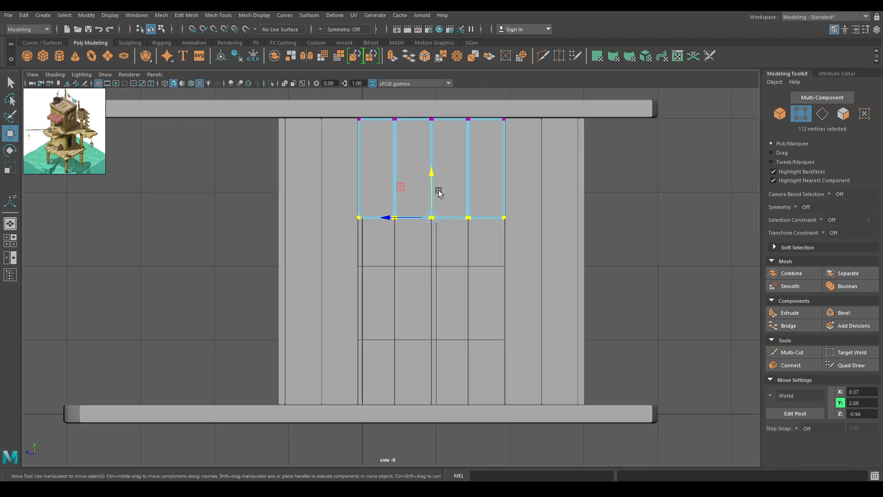
drag(433, 178, 428, 143)
key(space)
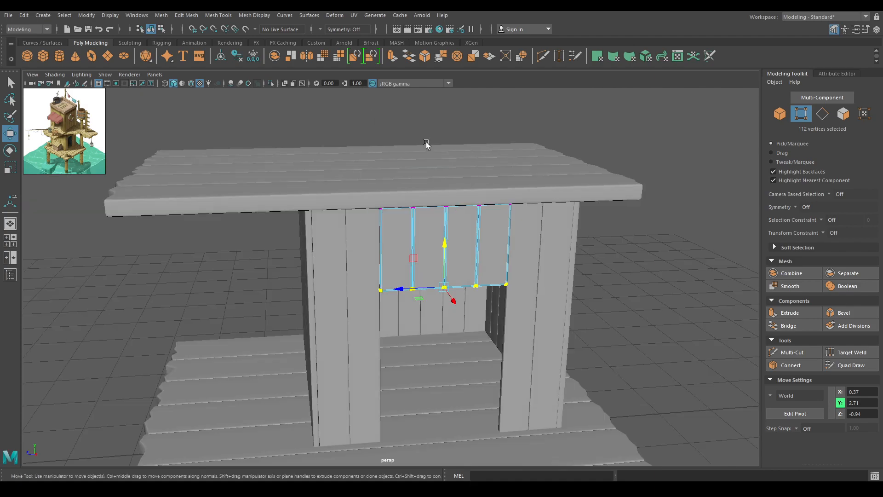
alt+drag(430, 219, 463, 231)
alt+right_drag(463, 231, 452, 158)
alt+drag(452, 158, 478, 181)
right_drag(478, 180, 504, 146)
click(561, 127)
Select the four upper floor planks nearest the doorway and combine them into one mesh
scroll(564, 217, down, 2)
alt+drag(564, 216, 452, 308)
scroll(540, 258, down, 2)
alt+drag(428, 272, 348, 314)
click(295, 239)
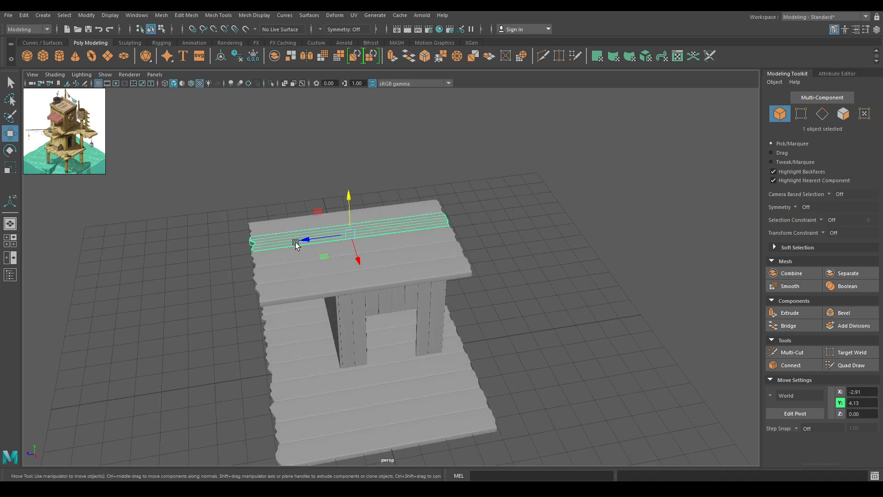
alt+drag(295, 239, 358, 225)
click(543, 219)
click(366, 288)
shift+click(332, 286)
shift+click(324, 263)
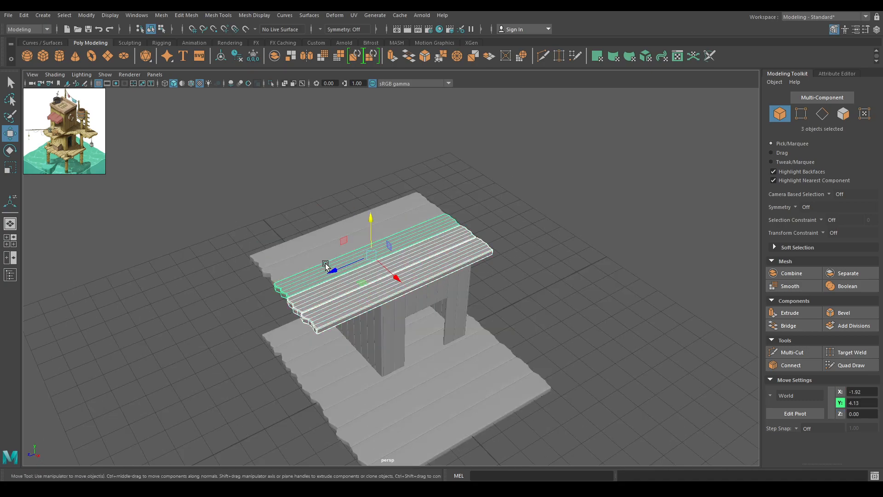
shift+click(312, 263)
shift+right_drag(313, 281, 316, 435)
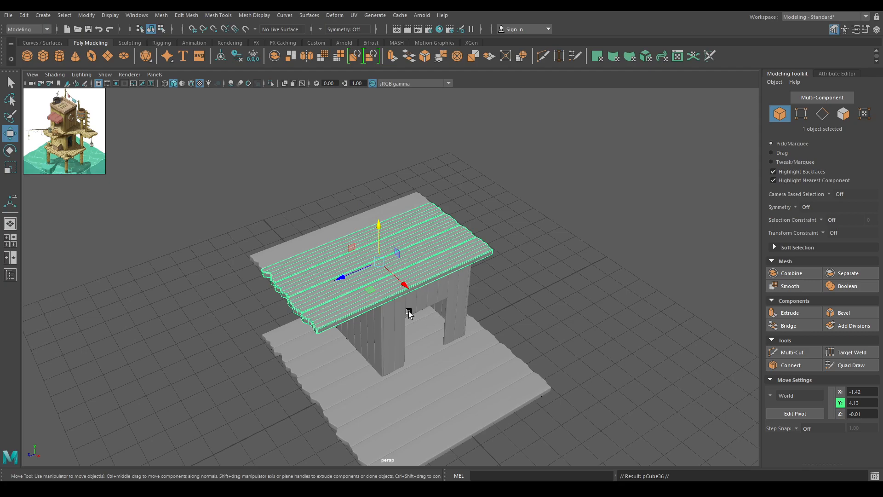
Turn the combined plank section crosswise about the vertical axis and position it at X 2.02, Z -2.02 using the top view
key(e)
drag(352, 288, 415, 294)
key(w)
drag(342, 283, 427, 294)
drag(479, 240, 501, 244)
key(space)
drag(393, 262, 392, 253)
alt+middle_drag(402, 293, 285, 448)
alt+middle_drag(311, 356, 315, 330)
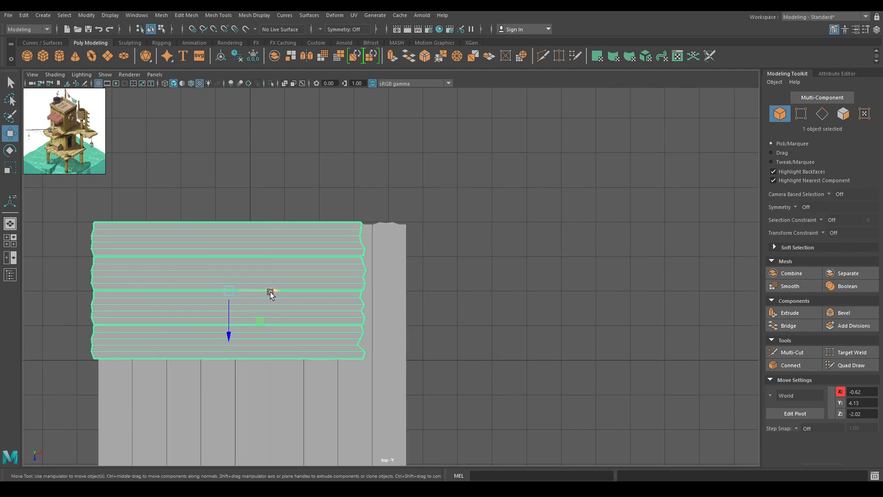
drag(271, 293, 362, 305)
scroll(257, 276, up, 2)
alt+middle_drag(239, 304, 432, 285)
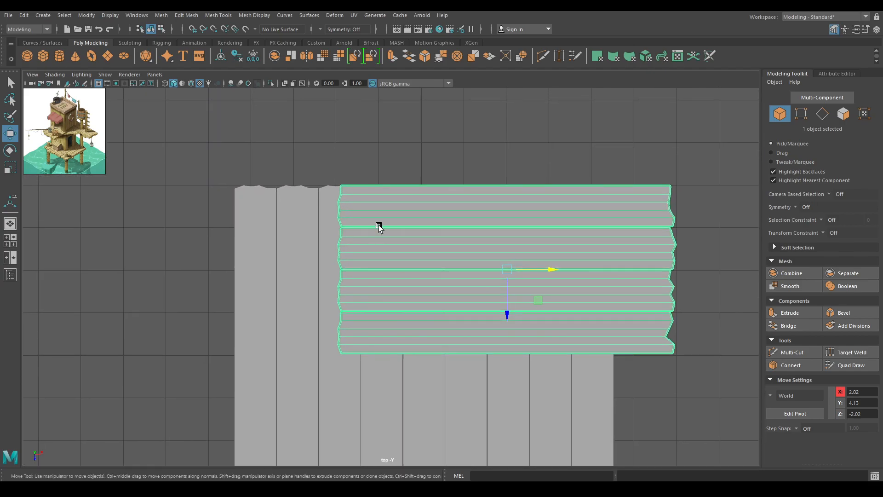
Select the inner-end vertices of the crosswise plank section in wireframe and shift them along X to about 0.48, at the adjoining deck edge
right_drag(376, 219, 352, 223)
right_drag(428, 228, 476, 207)
click(527, 133)
click(592, 192)
right_drag(602, 172, 524, 168)
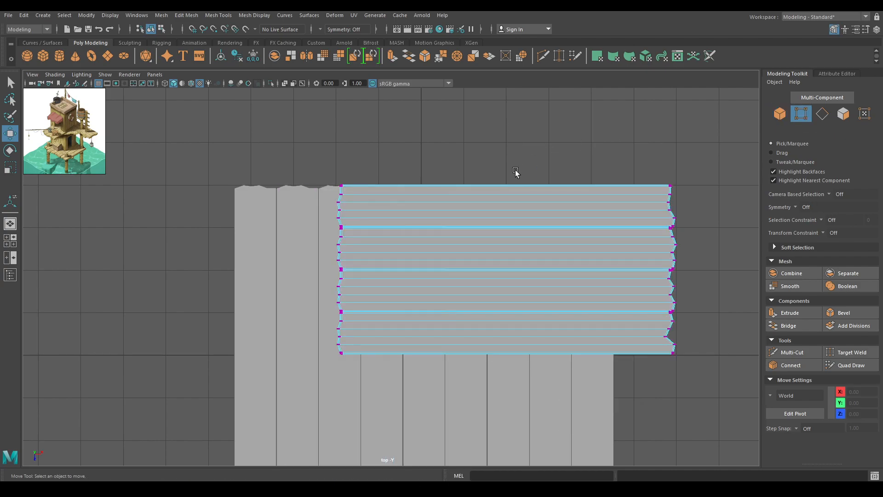
key(4)
scroll(390, 186, up, 2)
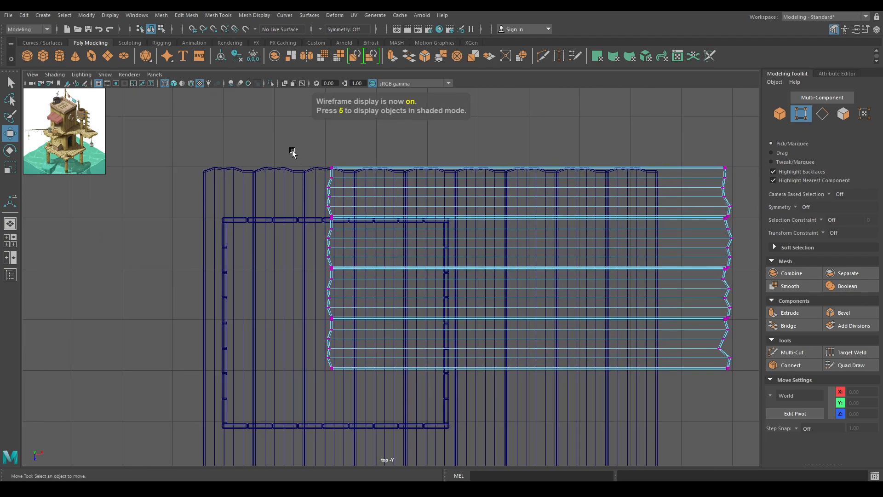
drag(286, 147, 405, 464)
mouse_move(373, 271)
mouse_down()
mouse_move(531, 263)
mouse_move(477, 261)
mouse_move(478, 244)
mouse_up()
key(space)
mouse_move(489, 275)
alt+mouse_down()
mouse_move(464, 267)
mouse_move(488, 306)
mouse_move(543, 324)
alt+mouse_up()
key(6)
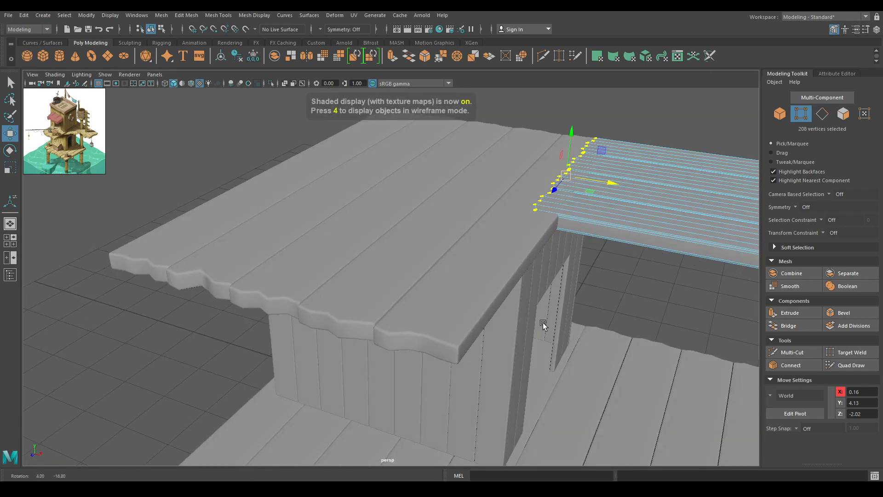
drag(615, 181, 632, 187)
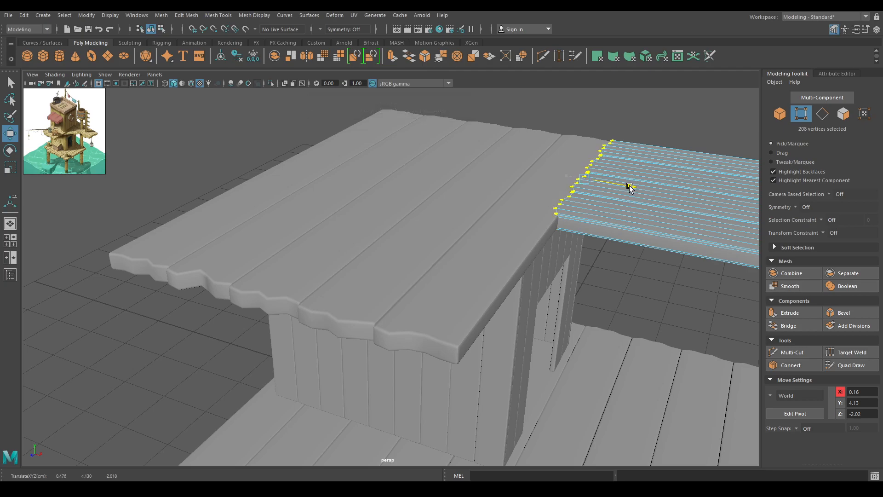
Try scaling the inner-end vertices of the crosswise planks, undo the last change, and return to shaded object selection
alt+drag(609, 212, 644, 225)
key(r)
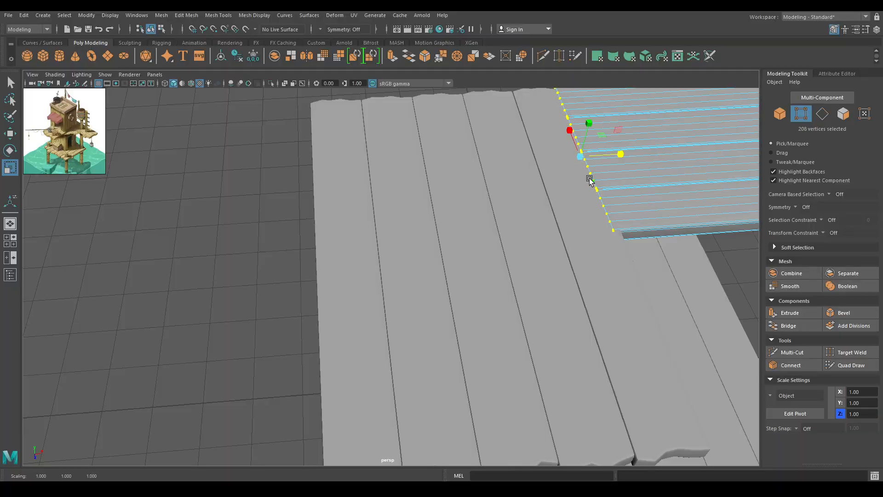
key(4)
alt+drag(607, 193, 474, 393)
alt+right_drag(506, 362, 512, 352)
key(ctrl+z)
mouse_move(512, 352)
alt+mouse_down()
mouse_move(470, 384)
mouse_move(421, 303)
mouse_move(446, 243)
alt+mouse_up()
key(6)
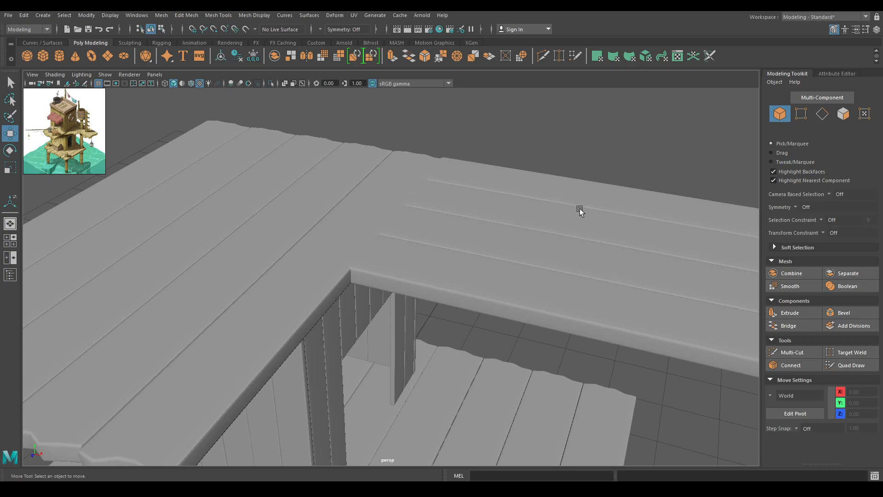
Shift the crosswise plank section along Z to about -1.93 and deselect it
alt+drag(579, 210, 434, 305)
click(367, 264)
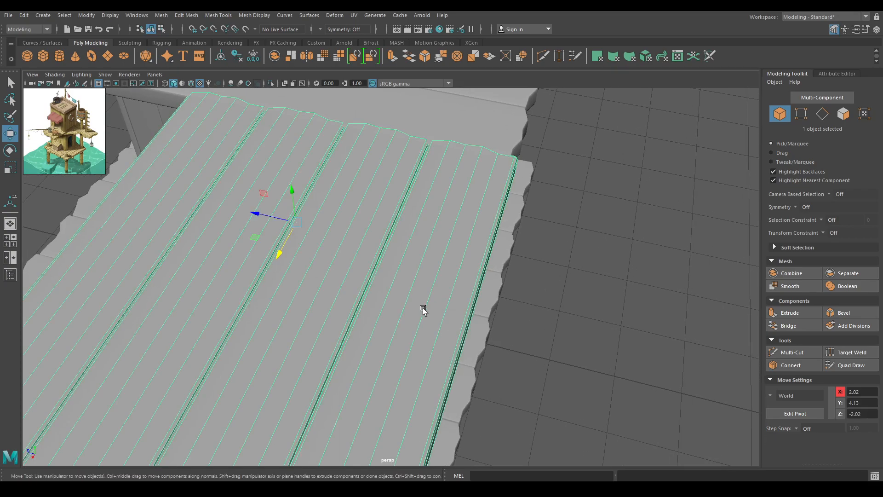
drag(253, 213, 246, 212)
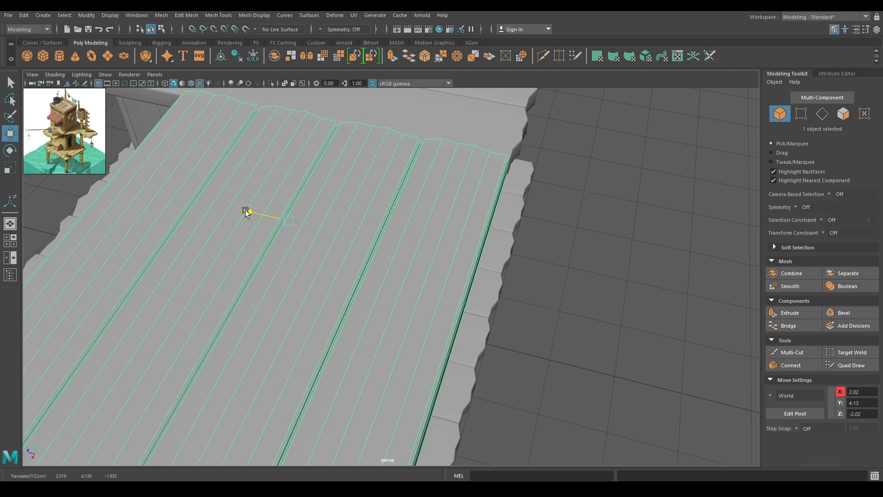
click(598, 218)
Save the scene as Environment in Maya ASCII format in the Environment Modeling folder on the Desktop
alt+drag(598, 218, 683, 263)
alt+right_drag(684, 263, 522, 214)
alt+drag(543, 303, 567, 279)
alt+right_drag(568, 280, 557, 300)
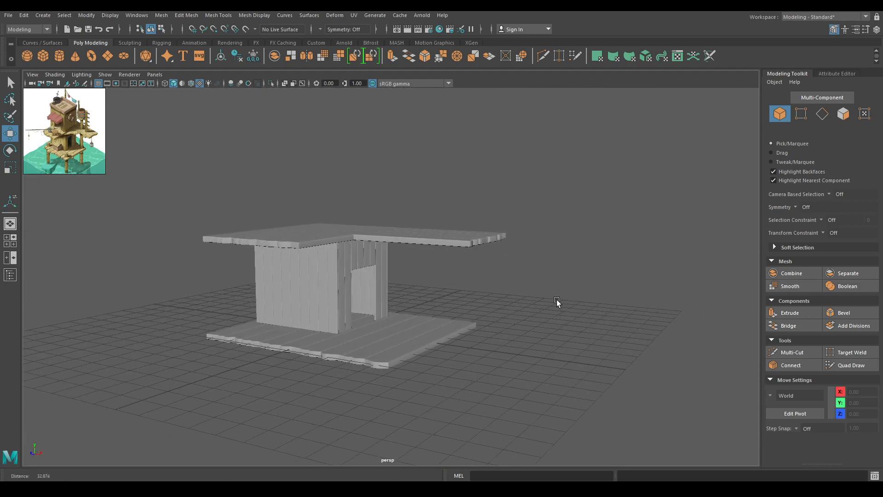
key(q)
key(ctrl+shift+s)
click(116, 145)
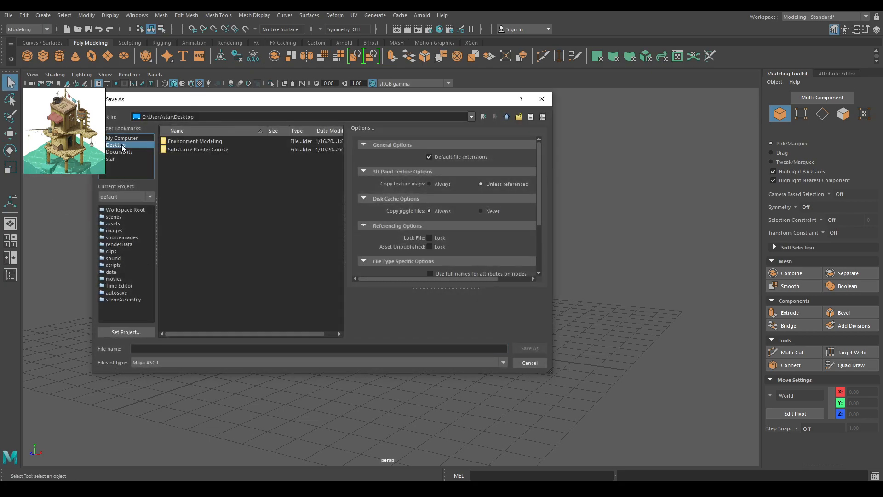
double_click(184, 142)
click(184, 349)
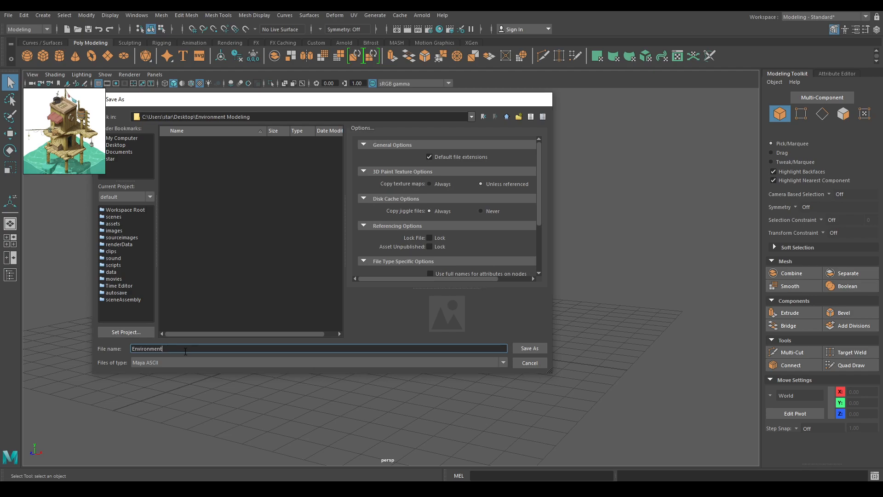
key(Return)
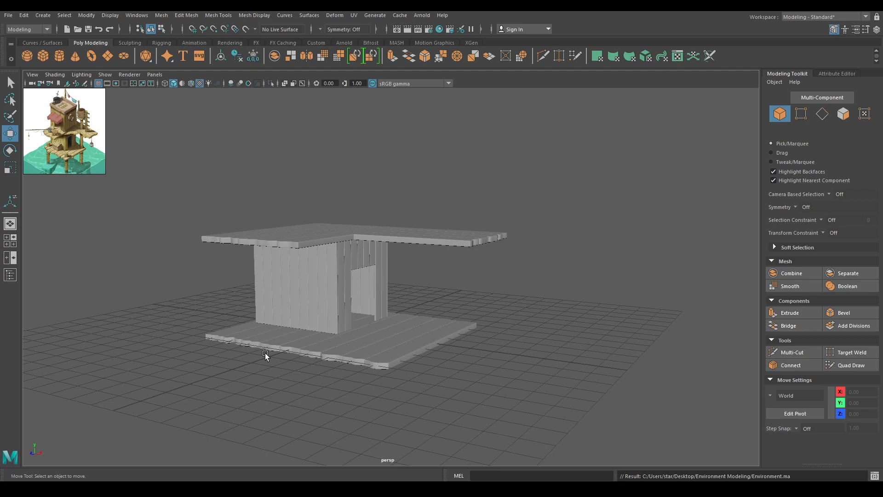
Select all the board walls between the lower floor and the upper deck and combine them into one mesh
alt+drag(528, 307, 468, 361)
alt+drag(382, 291, 262, 201)
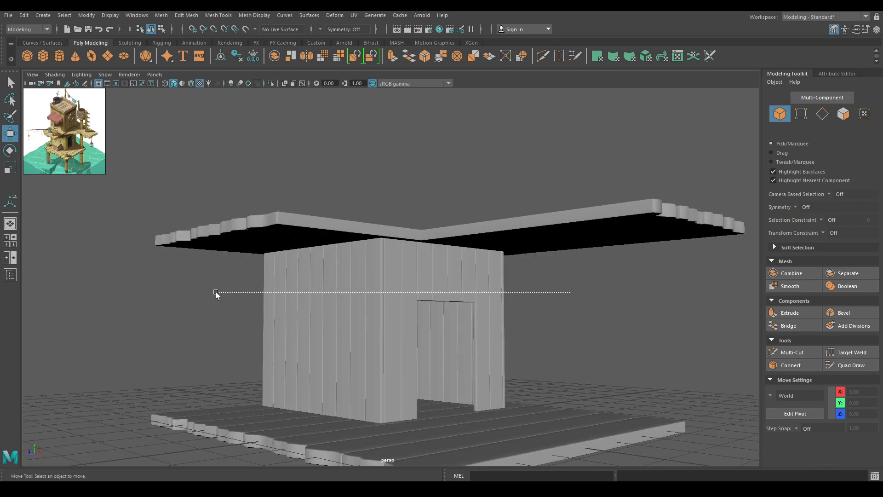
drag(216, 294, 216, 295)
alt+drag(469, 311, 506, 322)
shift+right_drag(441, 243, 427, 437)
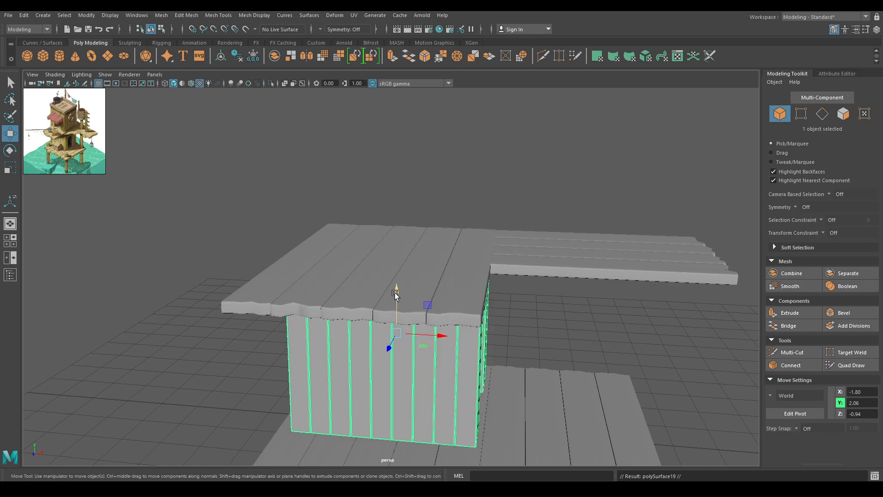
Place a raised duplicate of the combined walls on the upper deck, rotated a quarter turn about the vertical axis
drag(395, 292, 449, 374)
key(e)
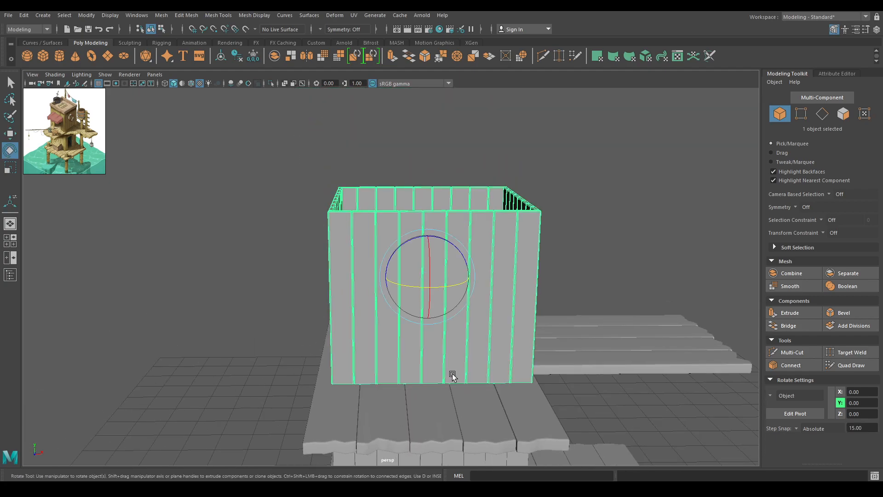
drag(453, 289, 399, 294)
key(w)
drag(468, 278, 458, 278)
click(555, 290)
Fine-adjust the upper walls' horizontal position on the deck and save the scene
alt+drag(449, 295, 363, 284)
click(374, 292)
drag(311, 276, 327, 275)
click(457, 290)
scroll(502, 289, down, 1)
alt+drag(456, 290, 540, 311)
scroll(501, 291, down, 2)
alt+drag(474, 254, 360, 150)
key(ctrl+s)
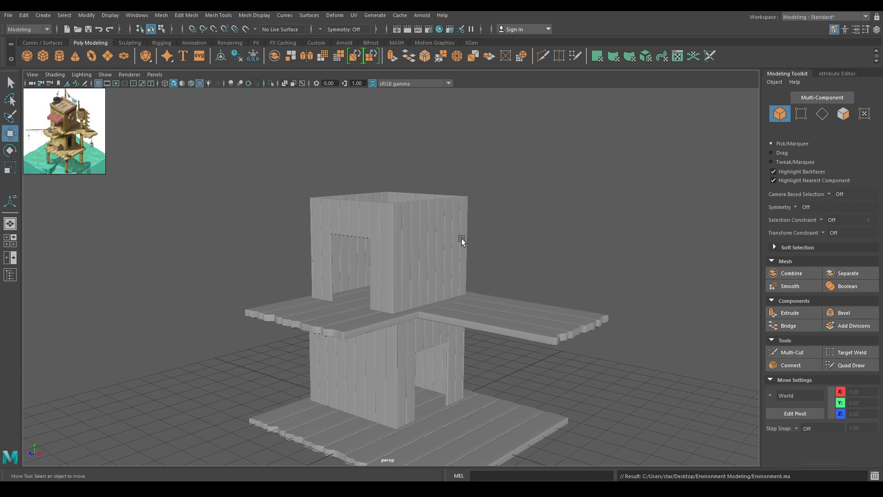
Examine the two-storey structure from several angles, including the open top of the upper walls
alt+right_drag(473, 266, 453, 205)
alt+middle_drag(453, 205, 452, 190)
alt+right_drag(452, 189, 469, 202)
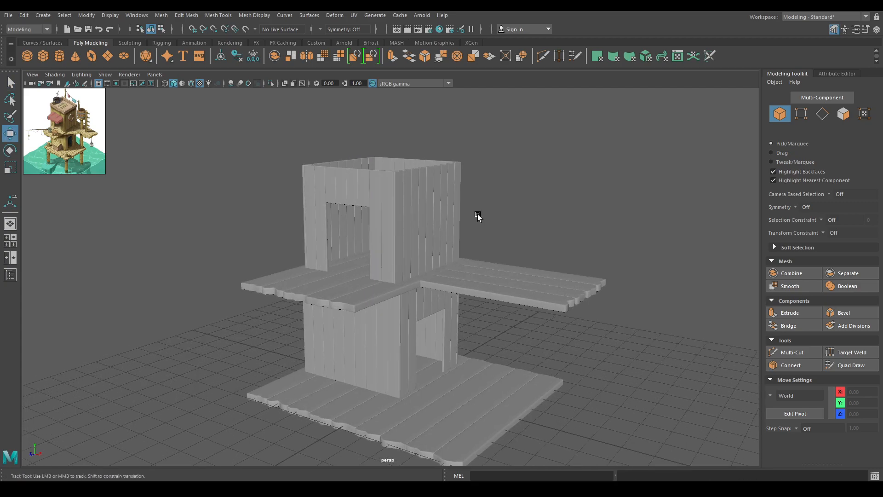
alt+drag(477, 214, 431, 211)
alt+right_drag(430, 210, 439, 247)
alt+middle_drag(439, 248, 445, 271)
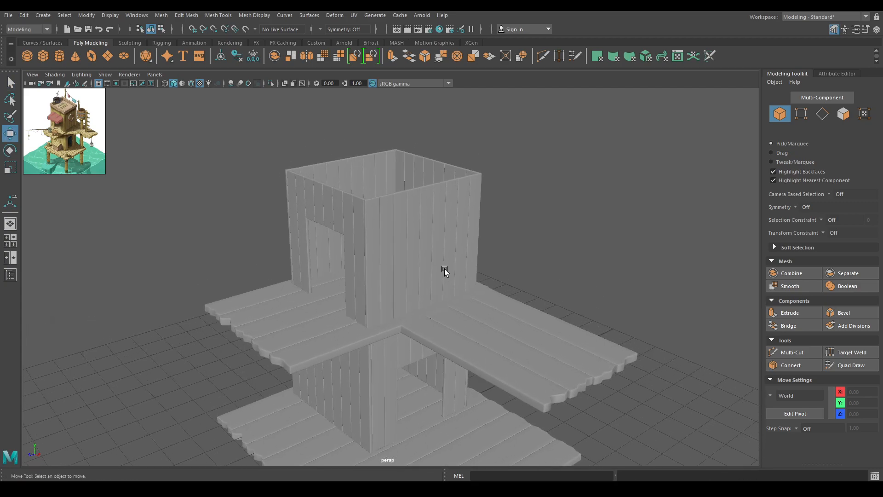
alt+drag(444, 272, 446, 253)
alt+right_drag(446, 253, 463, 236)
alt+middle_drag(463, 237, 469, 262)
alt+right_drag(469, 261, 470, 274)
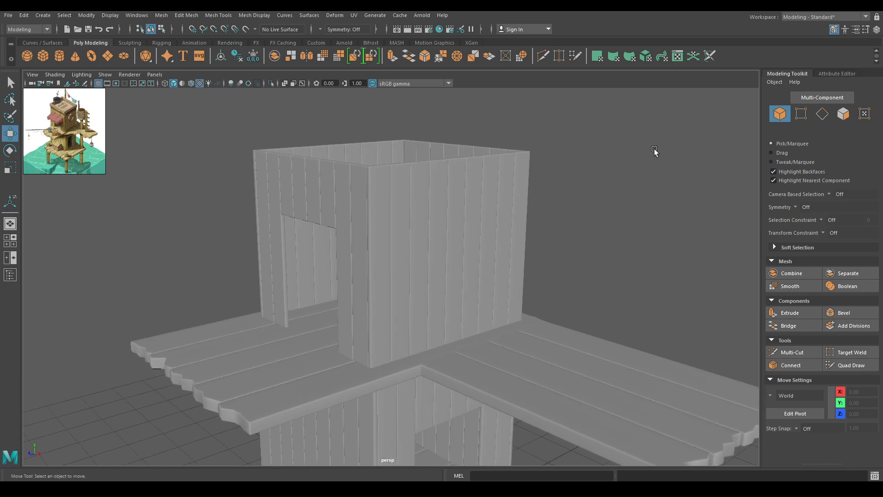
Create a polygon cube and raise it above the upper walls to Y 9.36
shift+right_drag(597, 145, 591, 169)
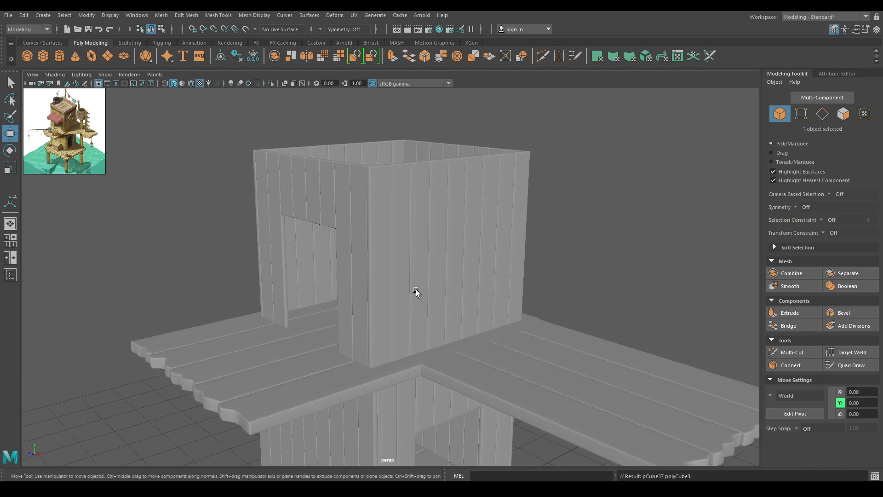
alt+right_drag(416, 289, 401, 271)
drag(401, 452, 404, 82)
alt+middle_drag(449, 99, 455, 142)
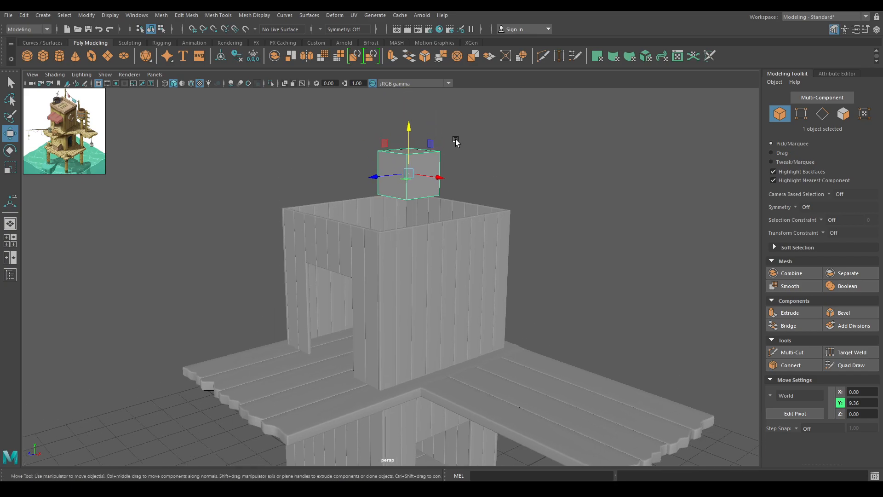
alt+right_drag(455, 142, 479, 181)
alt+middle_drag(479, 181, 481, 189)
Center the cube over the upper walls in the top view, at X -2.12, Z -1.34
key(t)
key(space)
drag(481, 184, 387, 180)
alt+right_drag(466, 206, 481, 190)
key(w)
drag(446, 348, 371, 300)
Set the cube's width and depth to 5.25 so it overhangs the upper walls
key(t)
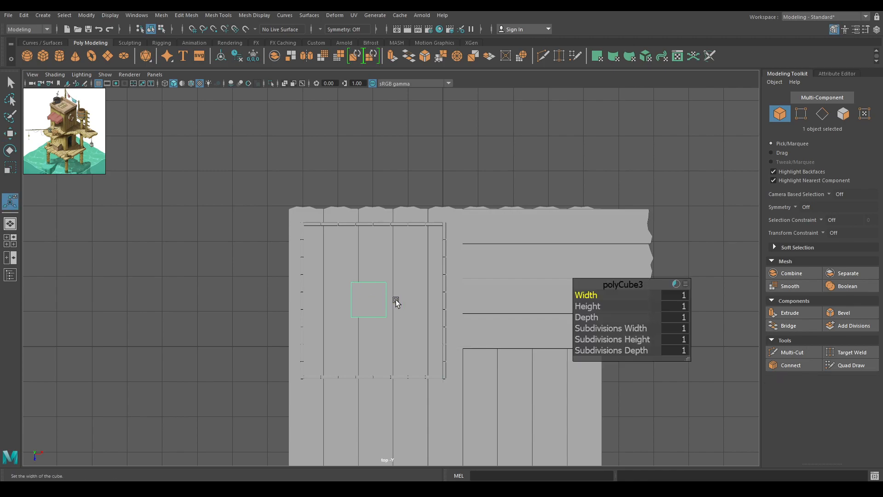
drag(577, 297, 770, 297)
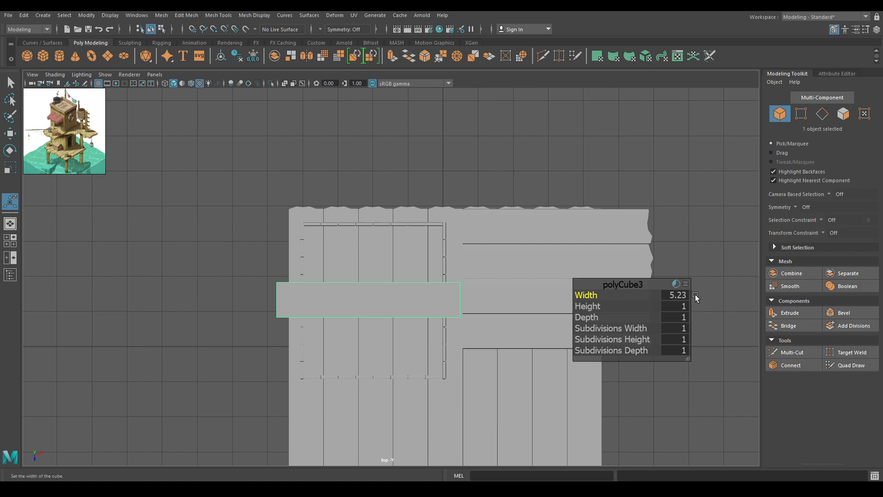
click(674, 297)
key(Tab)
key(Tab)
text(5.2)
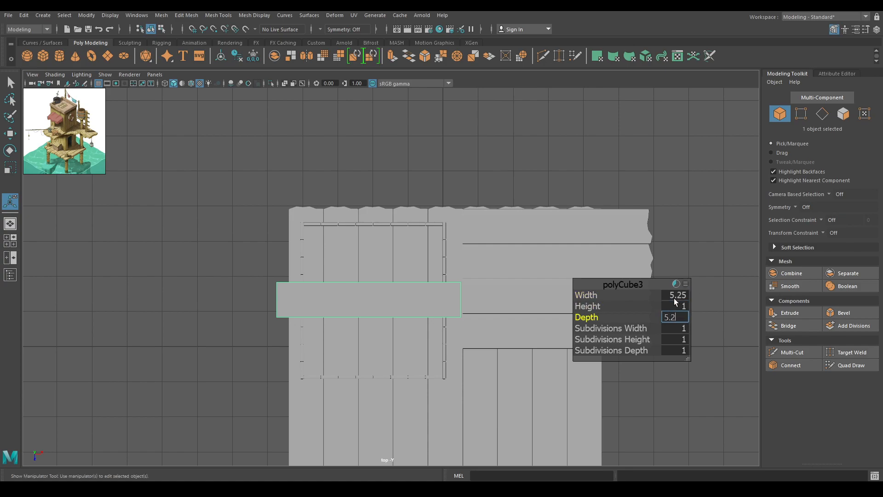
text(5)
key(Return)
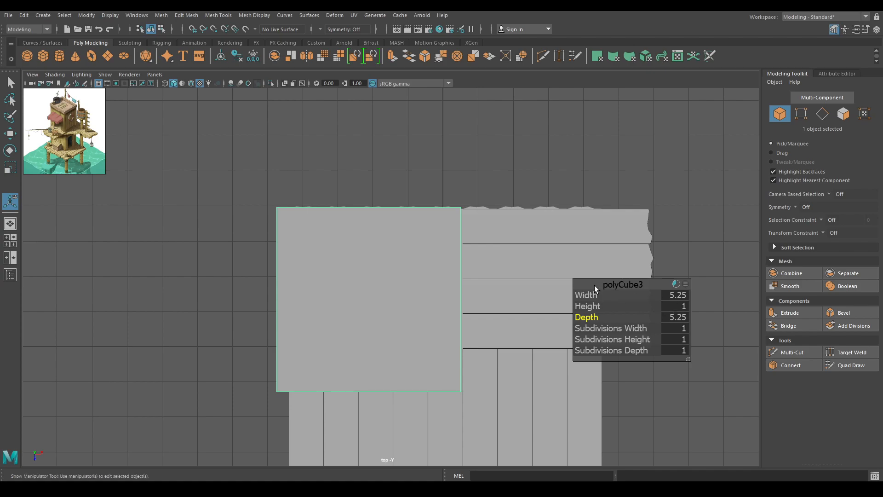
Set the roof block's height to 0.5
key(w)
key(space)
key(space)
alt+drag(405, 244, 418, 233)
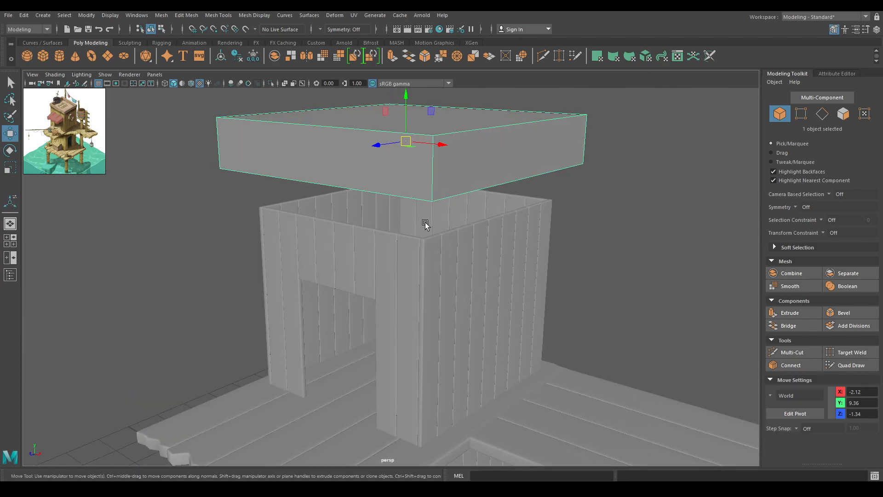
key(t)
drag(573, 306, 557, 306)
click(678, 306)
text(0.3)
key(Return)
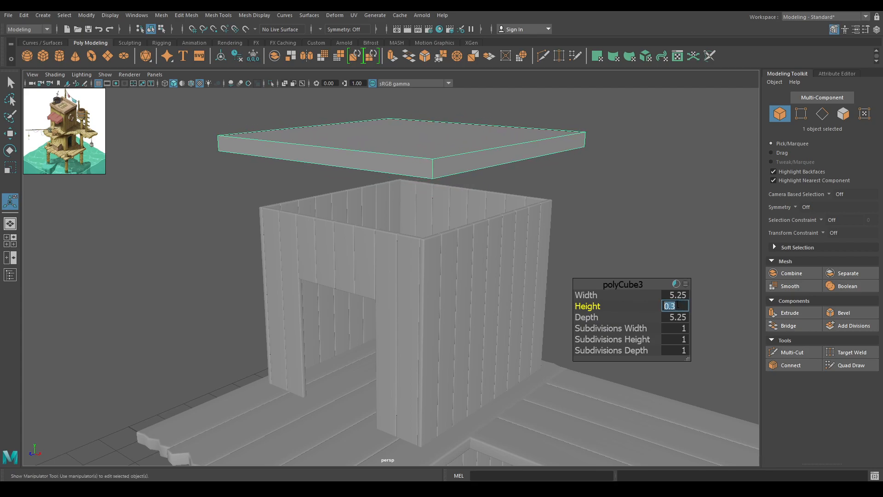
text(0.5)
key(Return)
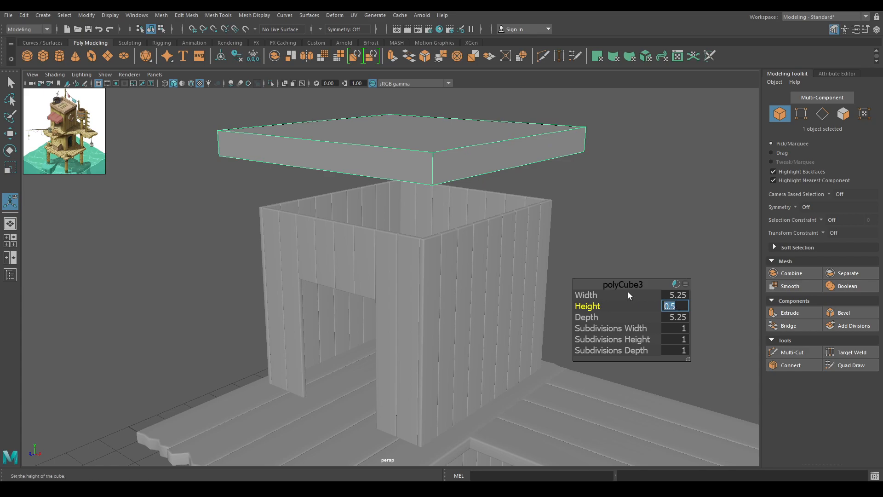
Lower the roof block onto the upper walls using the front view, positioning it at X -2.06, Y 8.37
key(w)
key(space)
drag(619, 268, 619, 297)
alt+middle_drag(445, 197, 468, 384)
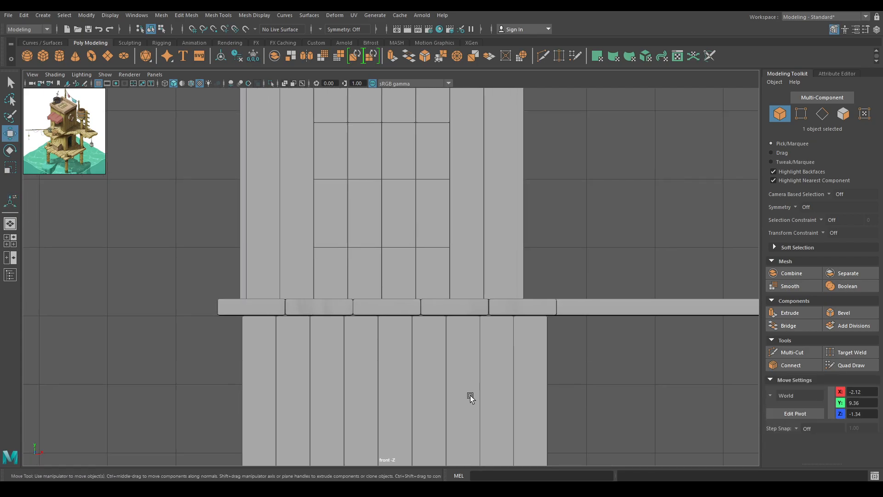
scroll(462, 322, up, 1)
alt+middle_drag(454, 276, 454, 389)
alt+middle_drag(448, 173, 455, 331)
drag(380, 134, 382, 208)
drag(424, 250, 430, 252)
key(space)
drag(427, 211, 426, 188)
alt+drag(419, 193, 400, 189)
alt+right_drag(385, 166, 420, 230)
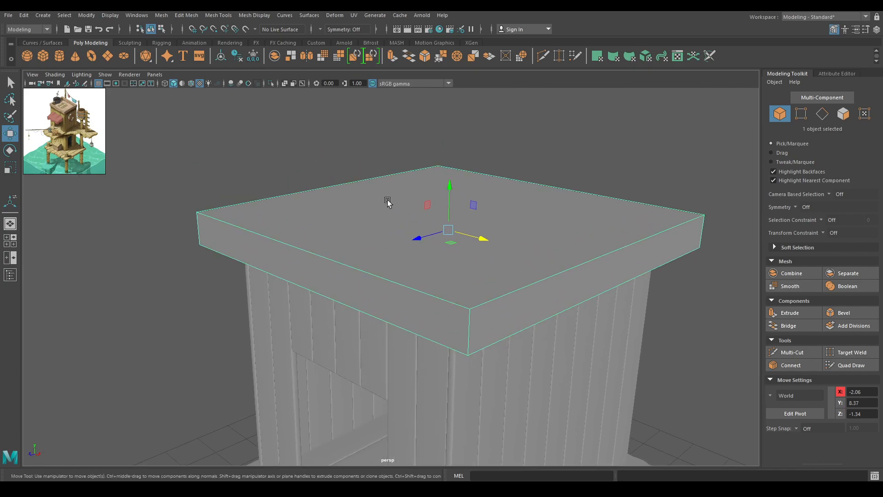
Inset the roof block's top face by extruding it with an offset of 0.53
right_drag(384, 204, 384, 227)
click(426, 219)
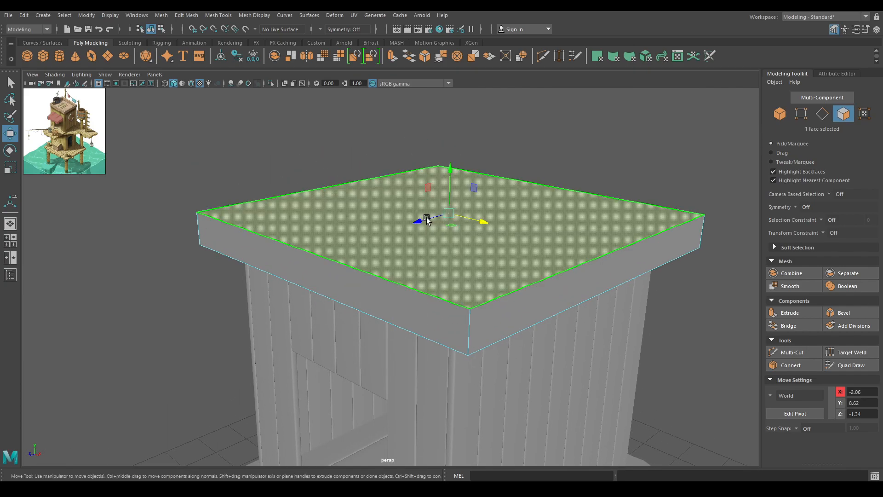
key(ctrl+e)
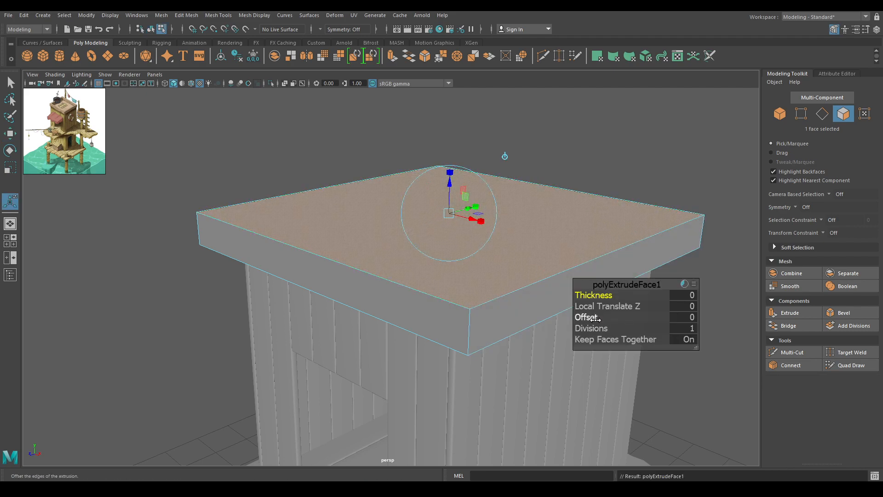
drag(587, 317, 614, 317)
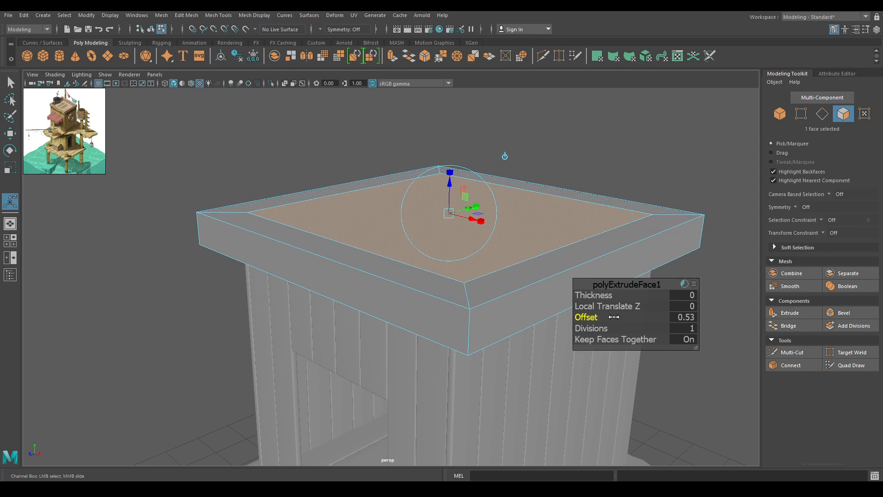
key(e)
key(w)
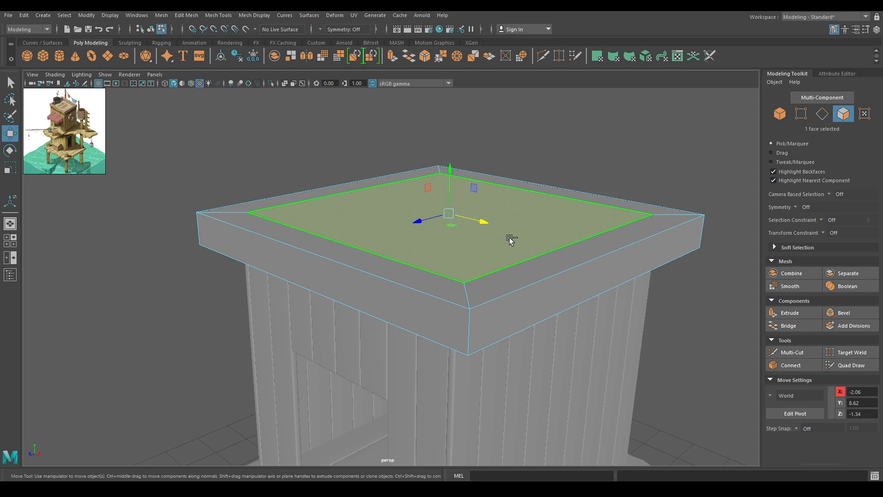
Recess the roof block's inset top face with a negative-thickness extrusion, sinking it to Y 8.37
key(ctrl+e)
alt+right_drag(509, 239, 506, 256)
alt+middle_drag(506, 257, 412, 306)
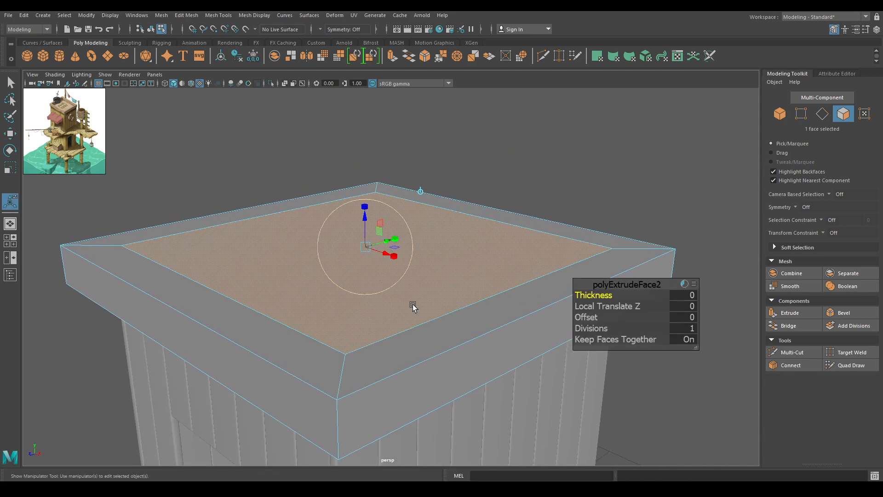
alt+drag(412, 305, 427, 310)
drag(580, 295, 574, 295)
click(692, 295)
text(-0.2)
key(Return)
key(w)
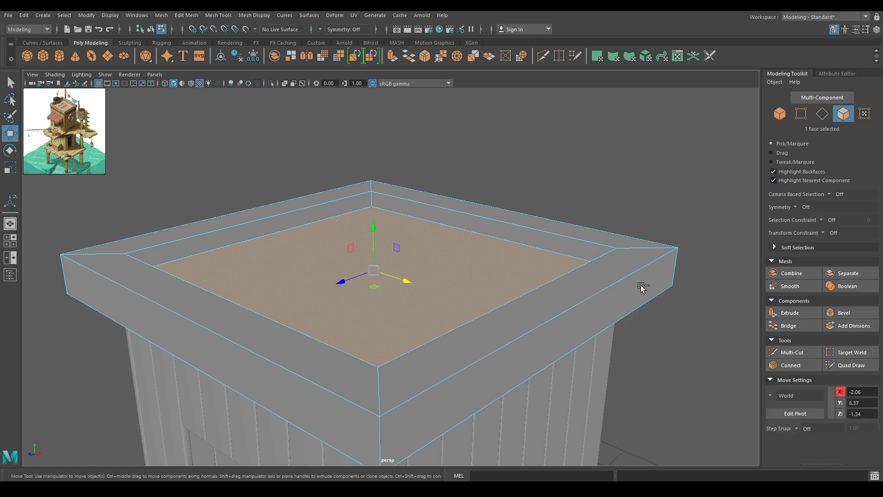
Bevel the roof's outer, inner rim, corner and bottom edges with a fraction of 0.5 and 2 segments
alt+drag(303, 273, 283, 164)
right_drag(271, 146, 271, 118)
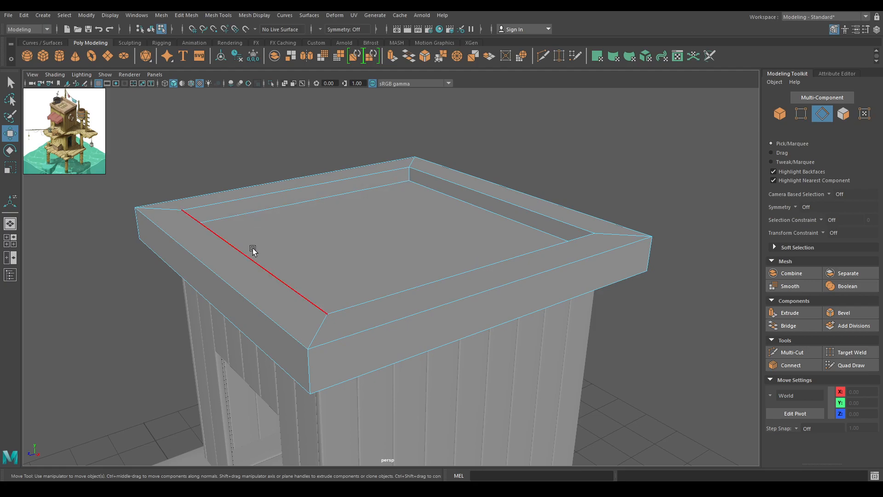
double_click(350, 335)
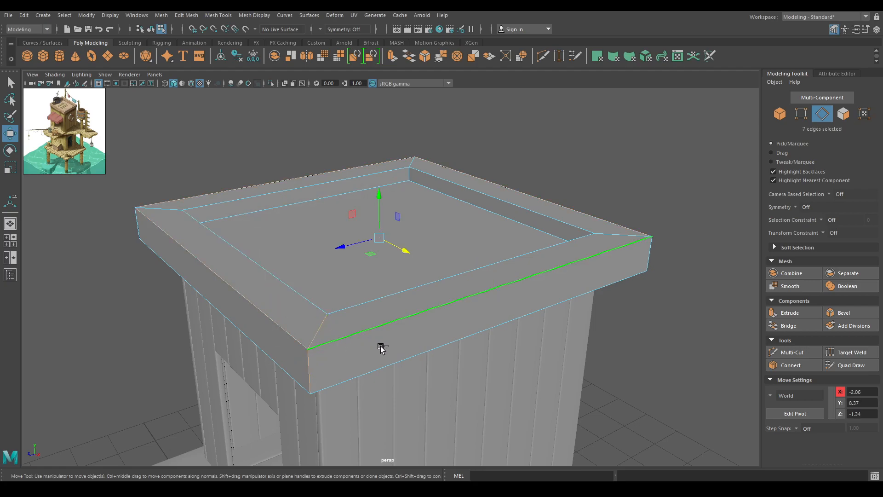
shift+click(235, 324)
shift+double_click(136, 222)
shift+double_click(450, 182)
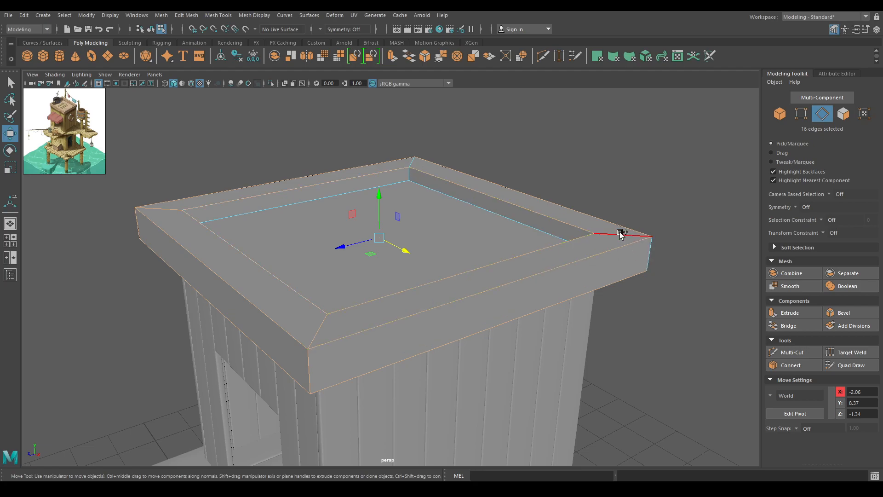
shift+double_click(412, 163)
alt+drag(337, 282, 483, 275)
shift+click(452, 242)
alt+drag(335, 287, 419, 264)
shift+click(342, 194)
alt+drag(488, 157, 445, 247)
shift+double_click(375, 168)
shift+click(223, 205)
shift+click(237, 173)
shift+right_drag(476, 211, 515, 216)
alt+drag(514, 216, 625, 308)
click(594, 307)
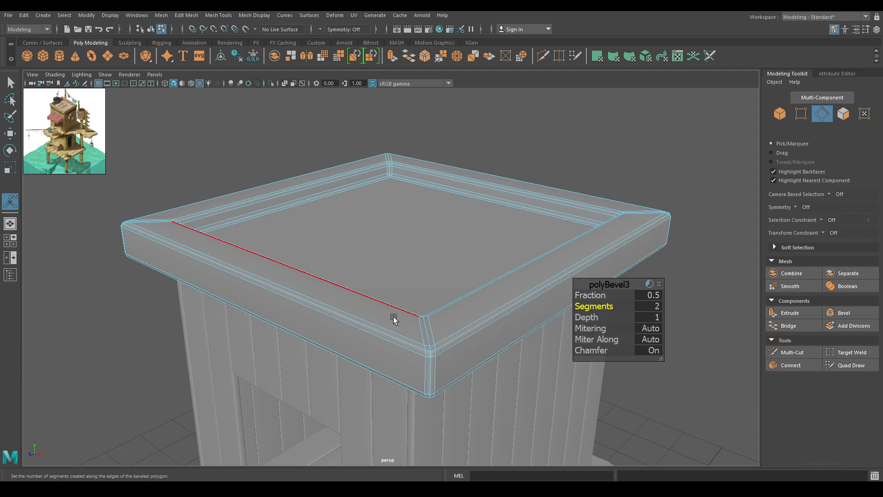
key(w)
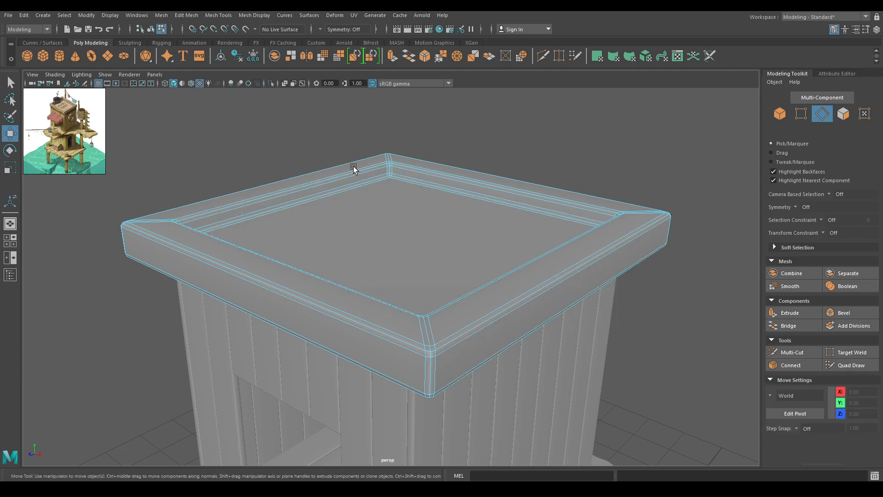
Return to object selection and examine the beveled roof's fit on the upper walls from below and above
right_drag(354, 168, 400, 153)
click(511, 115)
alt+drag(548, 214, 514, 154)
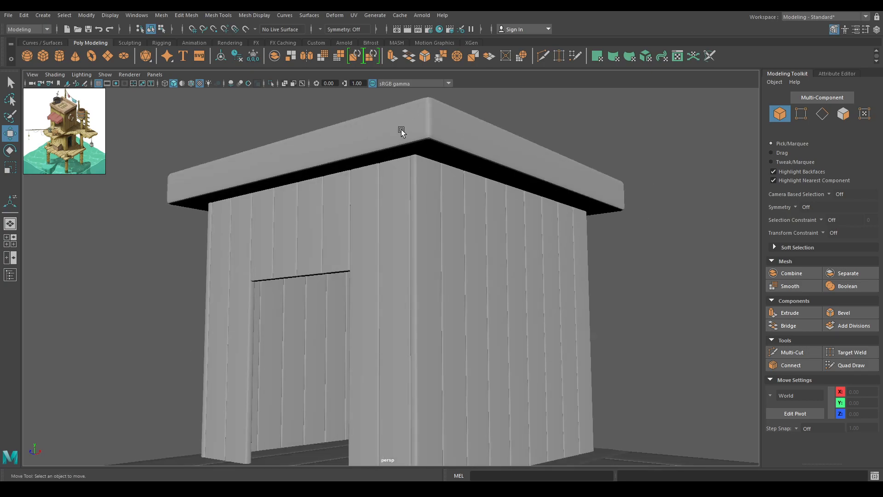
click(401, 129)
drag(399, 146, 400, 146)
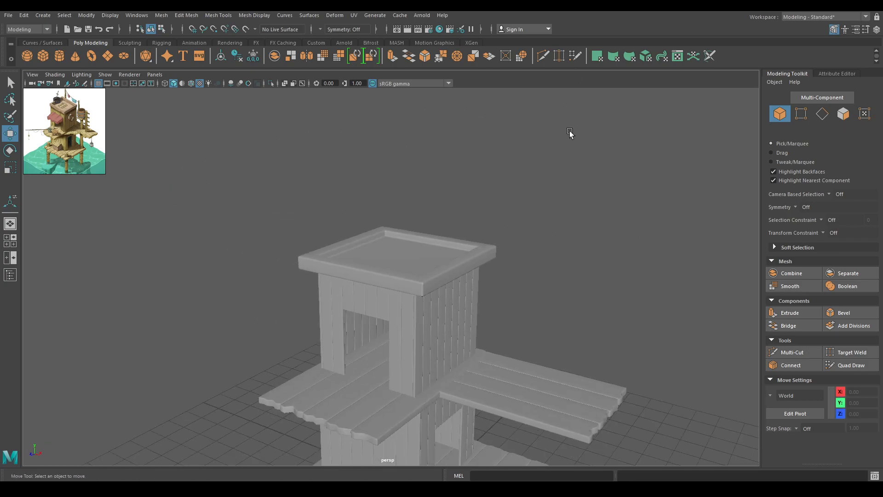
alt+drag(569, 131, 587, 257)
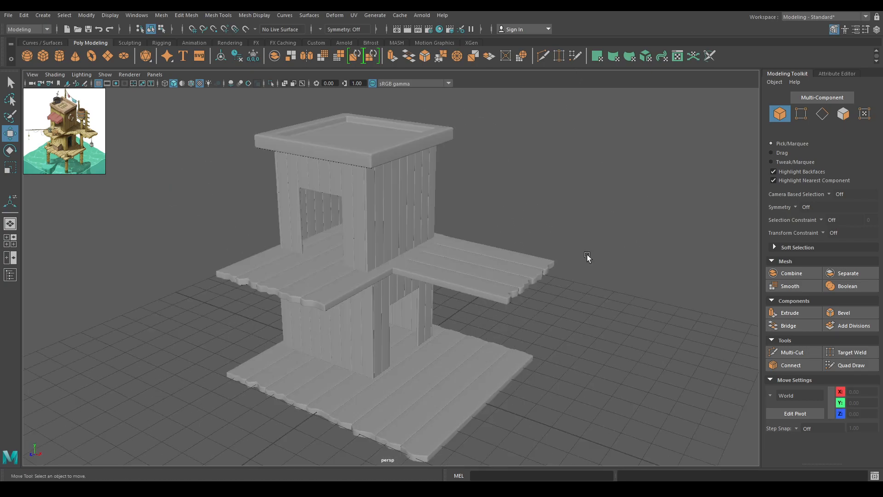